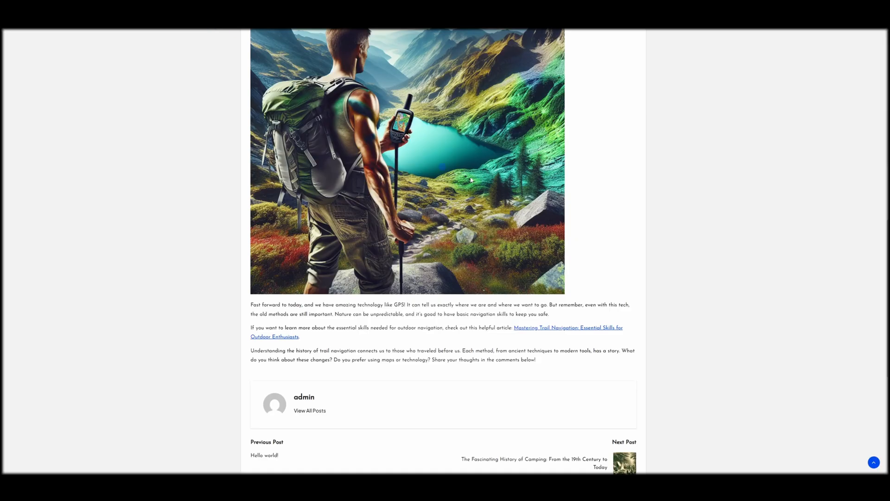
scroll(630, 202, up, 15)
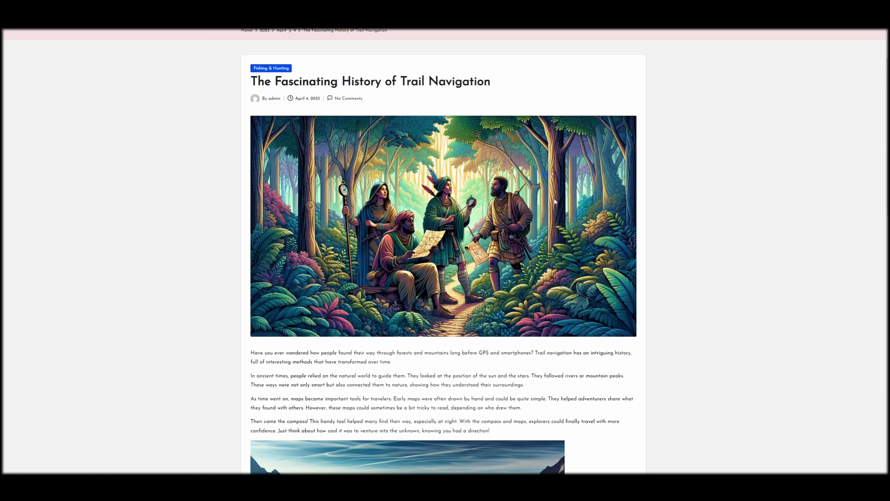
scroll(549, 200, down, 4)
scroll(430, 170, down, 6)
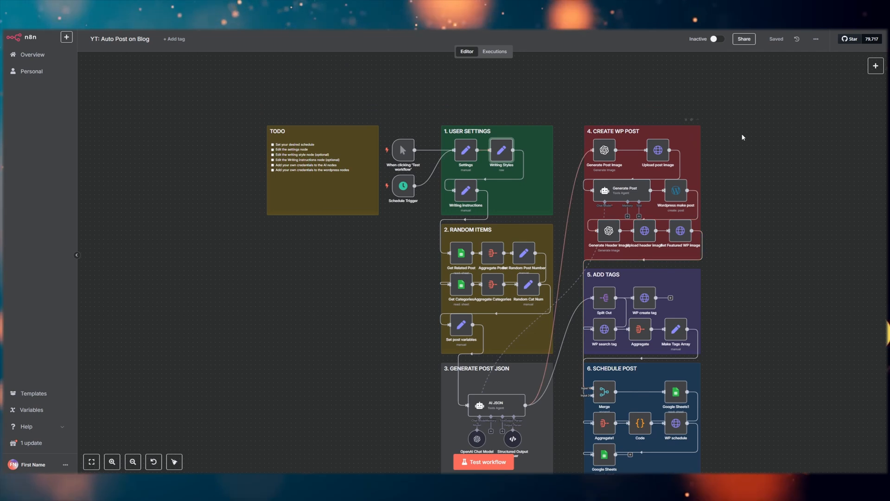
click(816, 39)
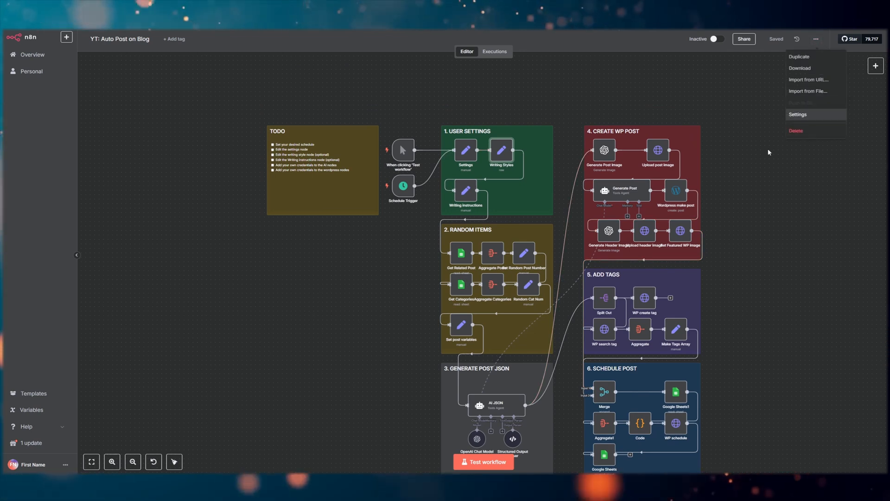
click(722, 210)
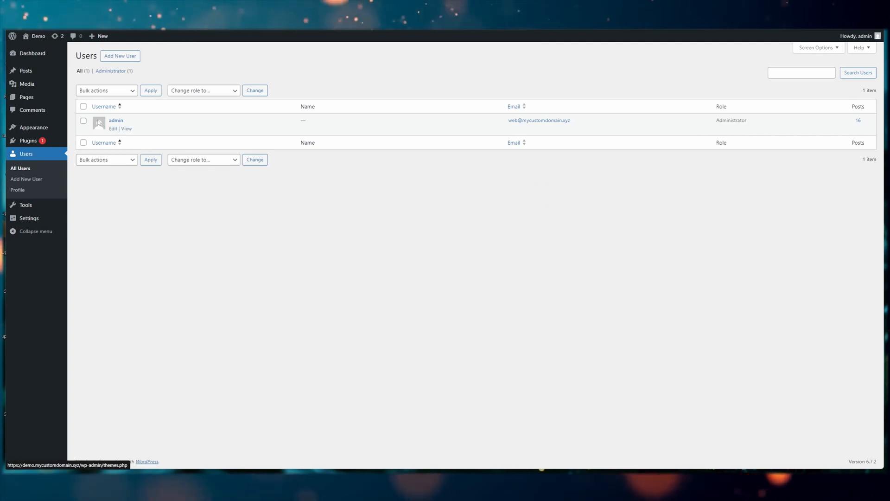
- In the WordPress admin user's profile, create an application password named N8N 2 and select the generated password
click(115, 121)
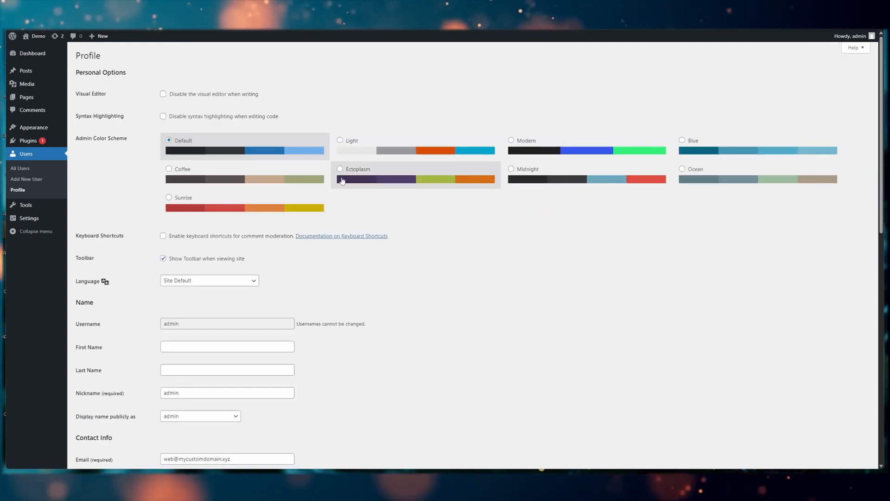
scroll(341, 179, down, 10)
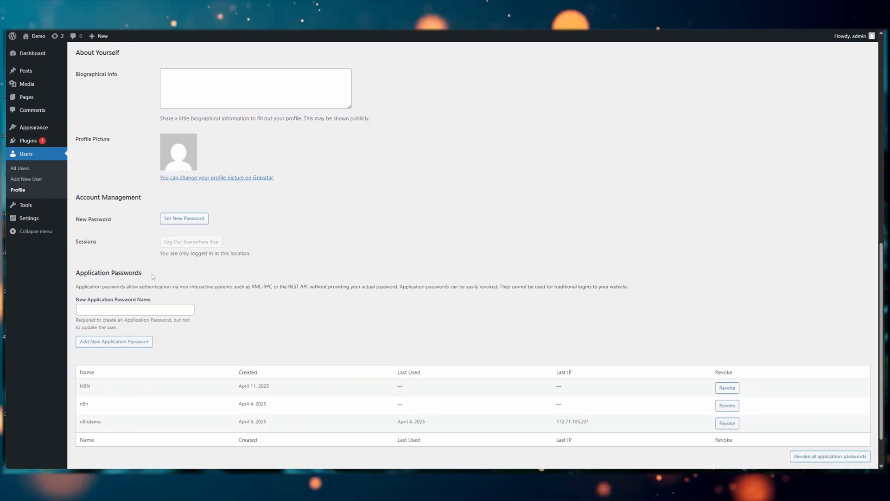
click(158, 308)
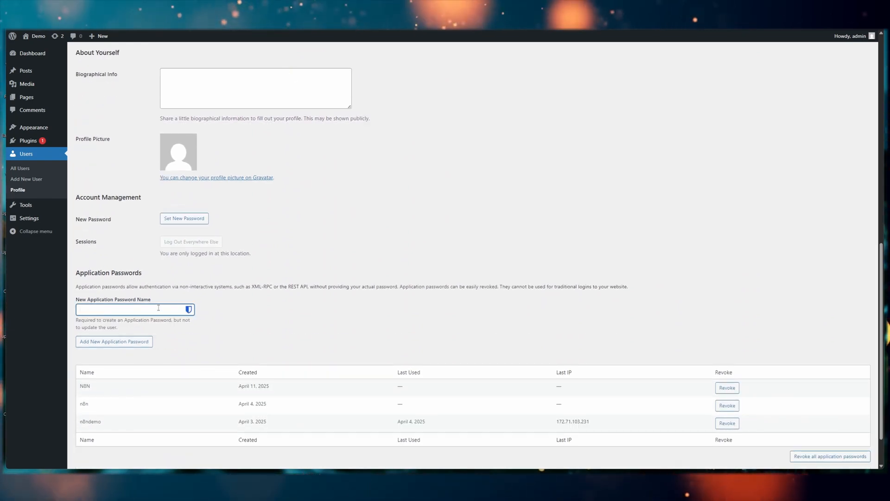
text(N8n)
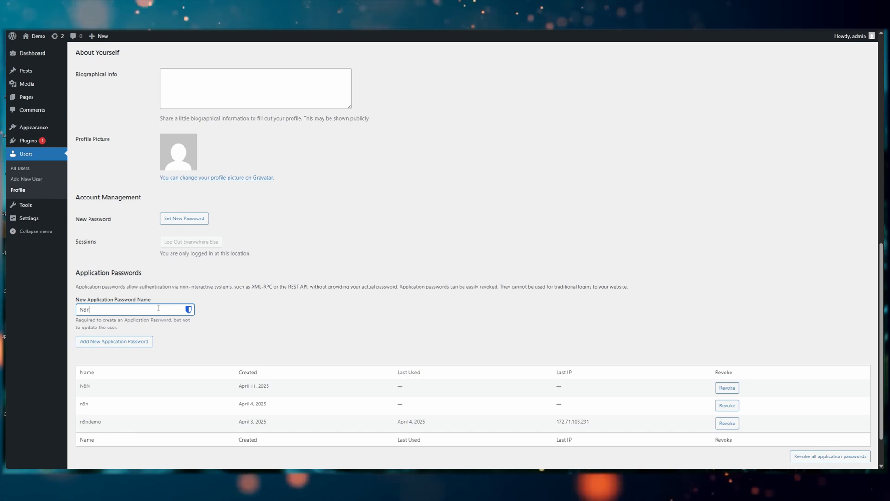
key(BackSpace)
text(N 2)
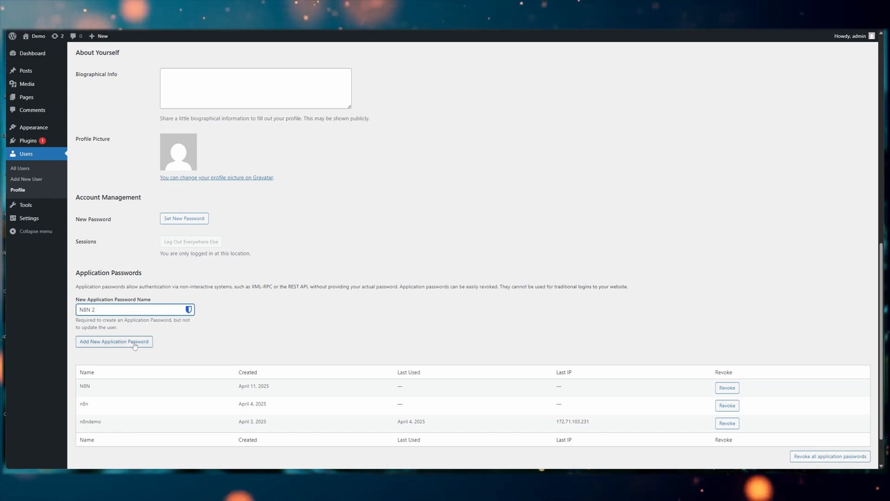
click(134, 344)
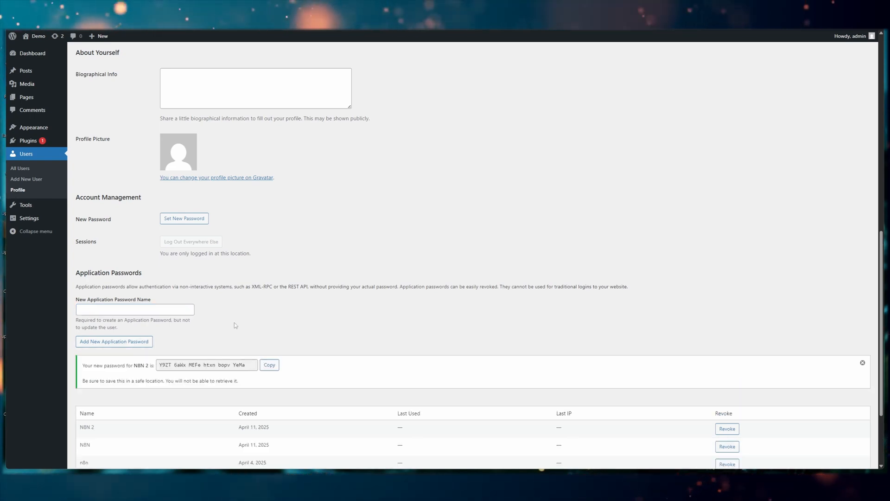
drag(158, 365, 255, 365)
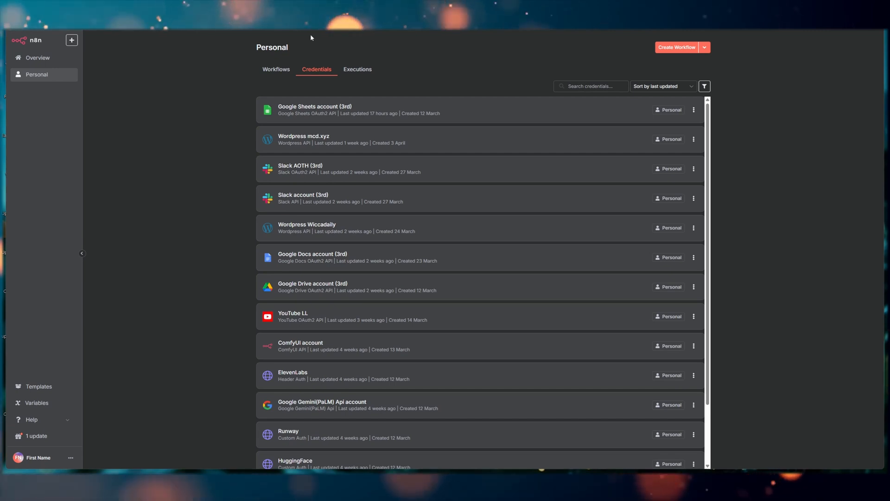
- Switch to n8n and start a new credential of type Wordpress API
click(705, 48)
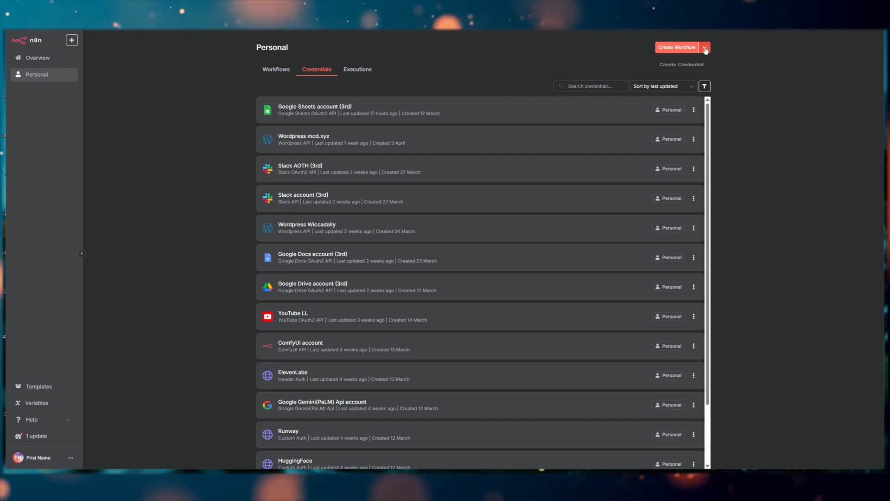
click(682, 64)
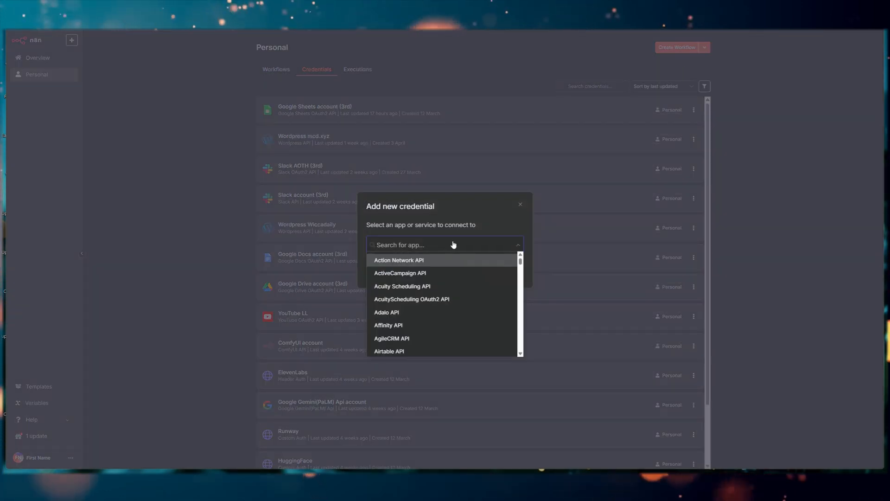
text(word)
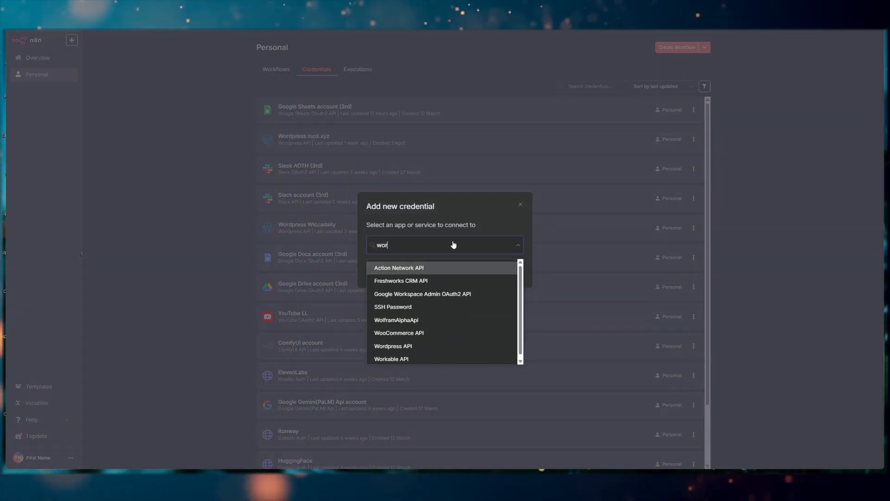
click(424, 281)
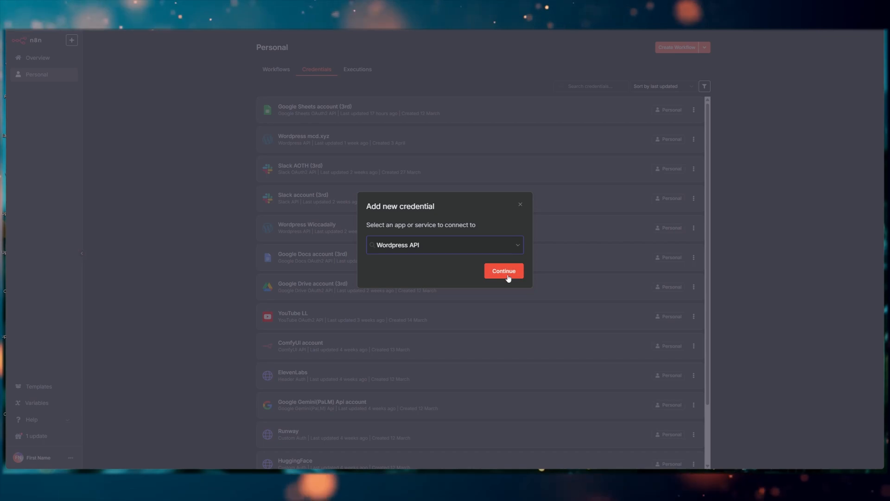
click(506, 272)
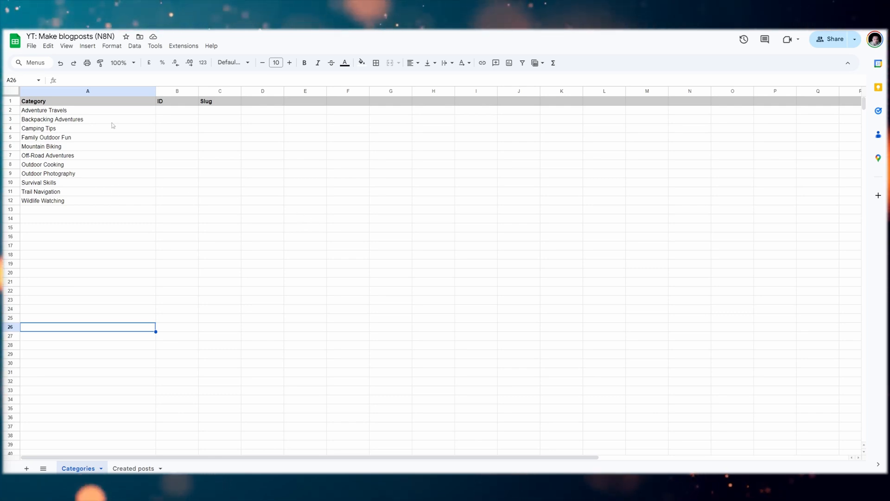
- Switch to the YT: Make blogposts (N8N) spreadsheet and examine the category list and the dummy row on the Created posts sheet
drag(85, 114, 88, 200)
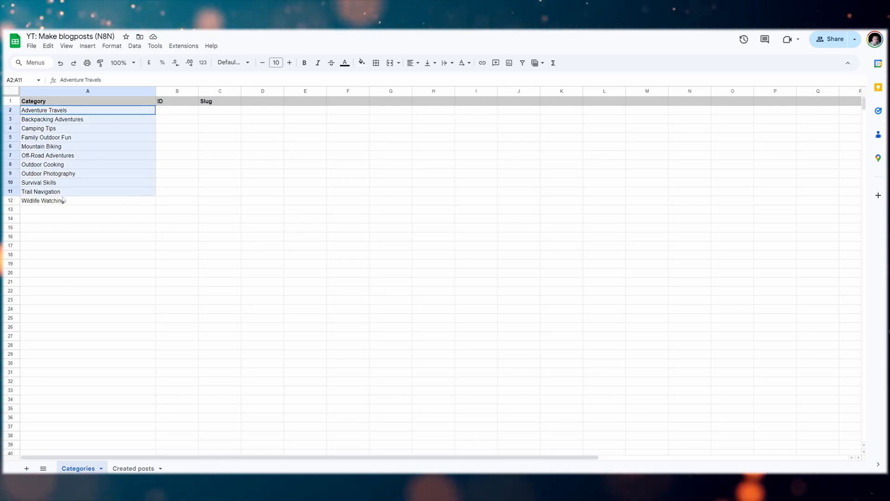
click(176, 202)
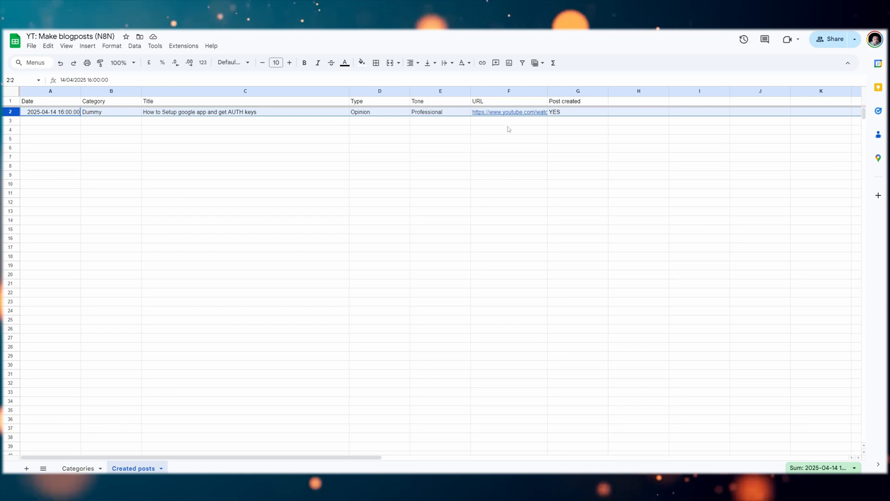
click(78, 468)
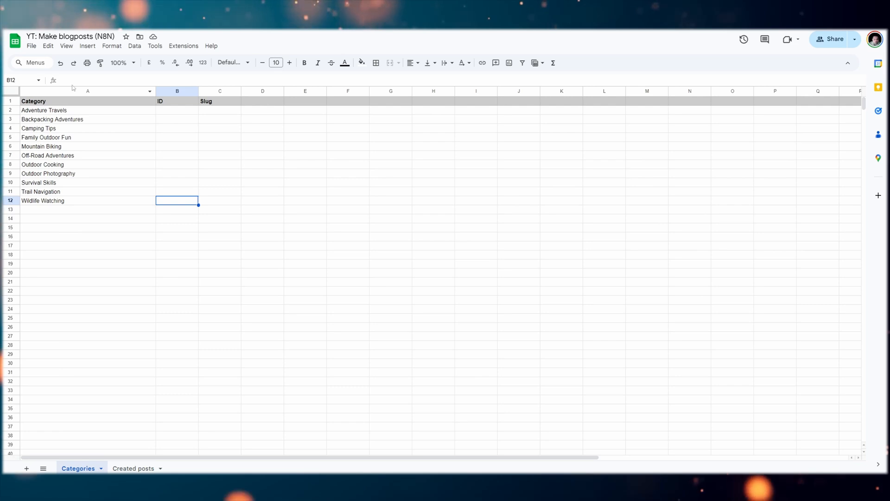
click(31, 46)
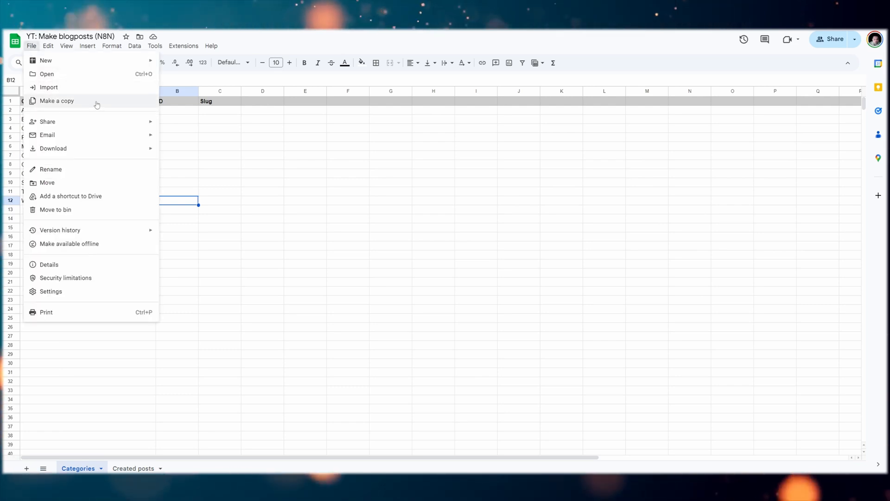
click(237, 282)
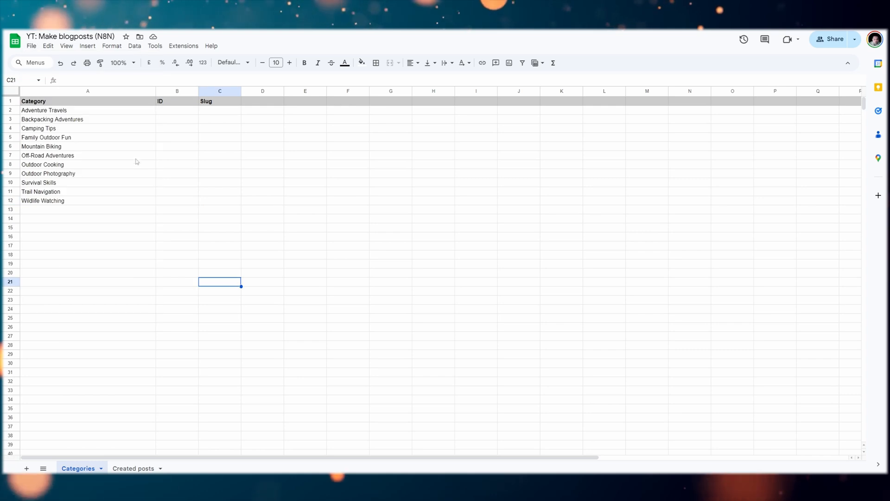
drag(46, 110, 68, 201)
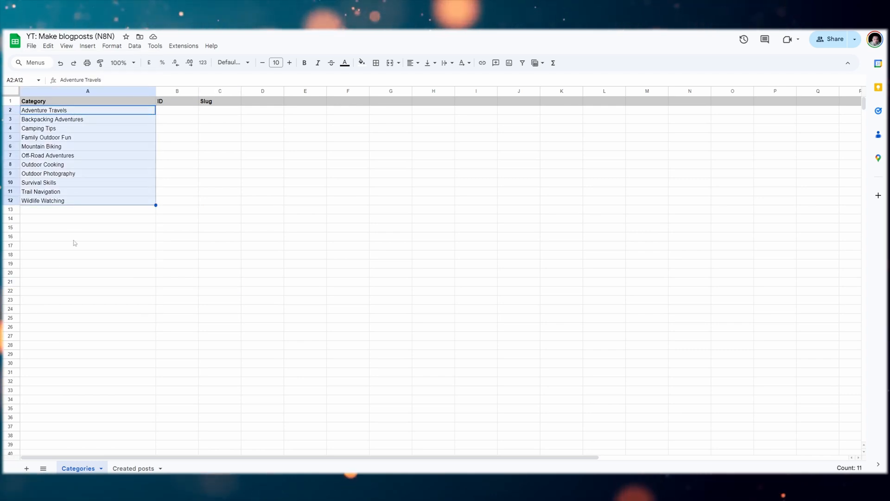
click(133, 468)
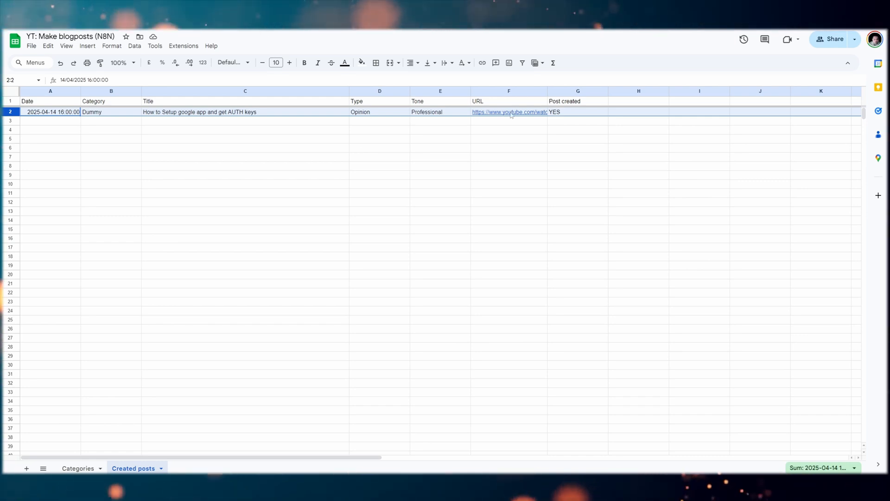
click(153, 130)
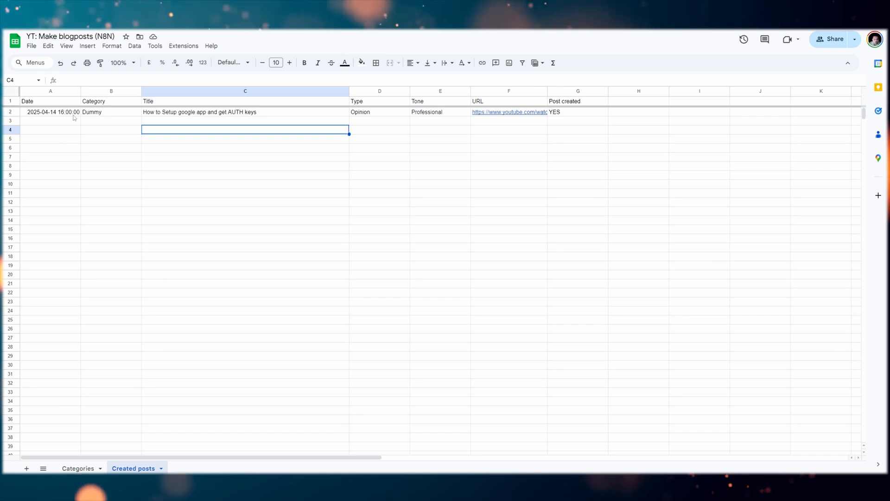
click(74, 113)
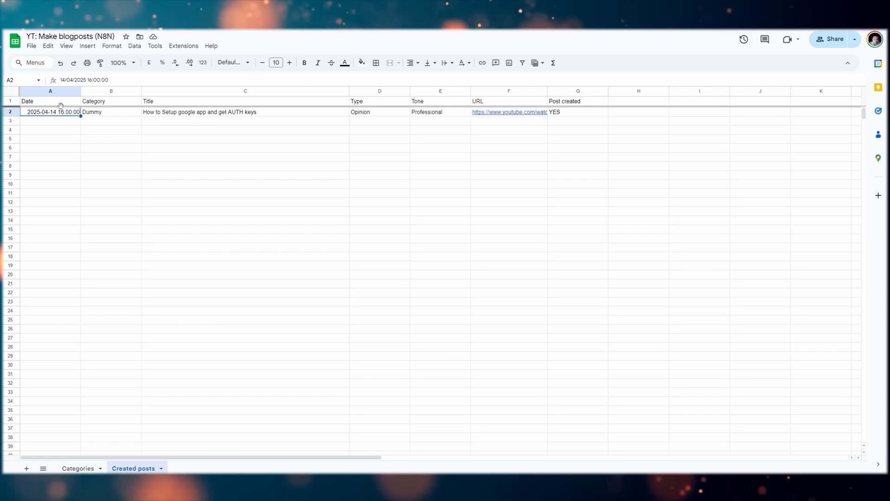
click(191, 113)
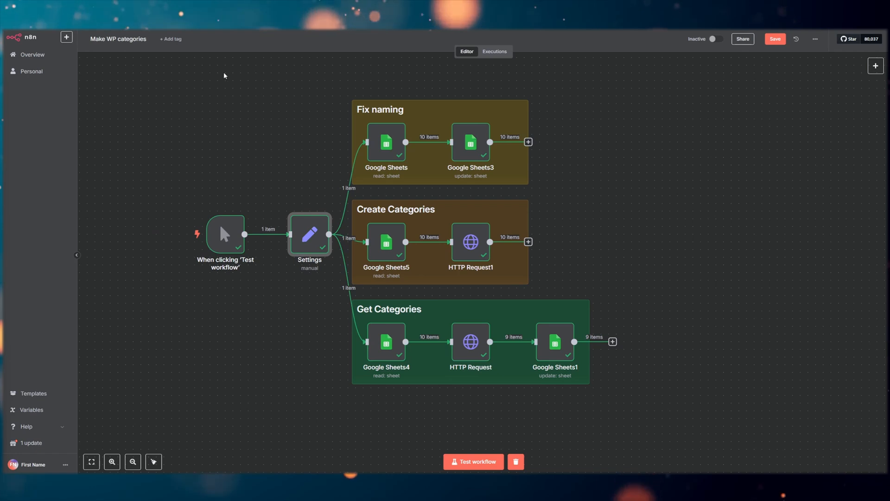
- In n8n's Make WP categories workflow, review the parameters of the Settings, Google Sheets4 and HTTP Request1 nodes
double_click(312, 236)
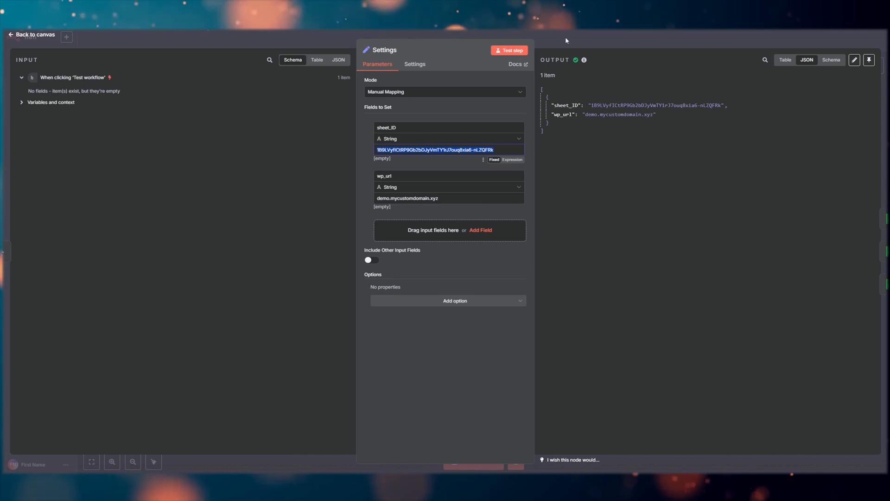
key(Escape)
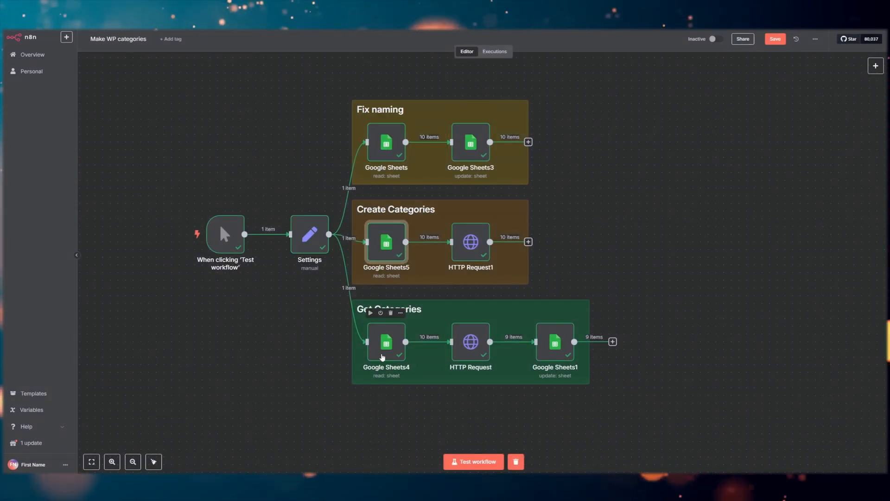
double_click(382, 357)
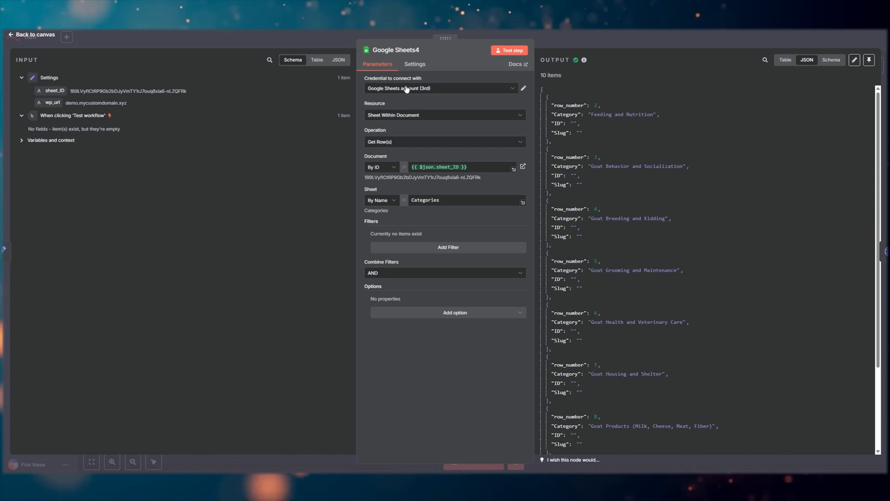
key(Escape)
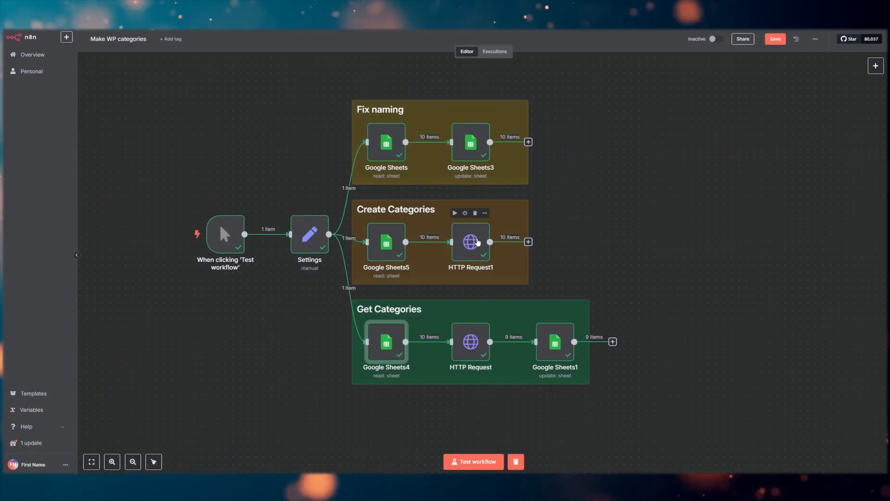
double_click(469, 253)
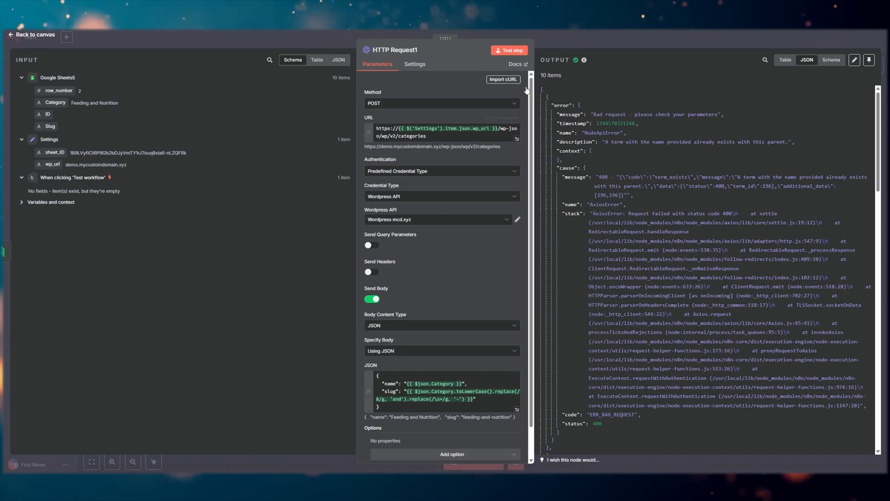
click(585, 41)
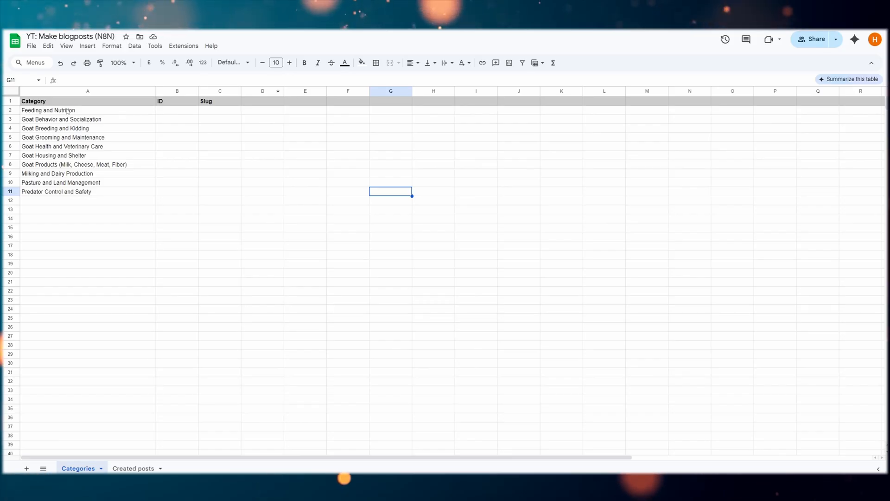
- Run the Make WP categories workflow in n8n for the goat categories in A2:A11 and check that range in the Categories sheet
drag(47, 110, 93, 191)
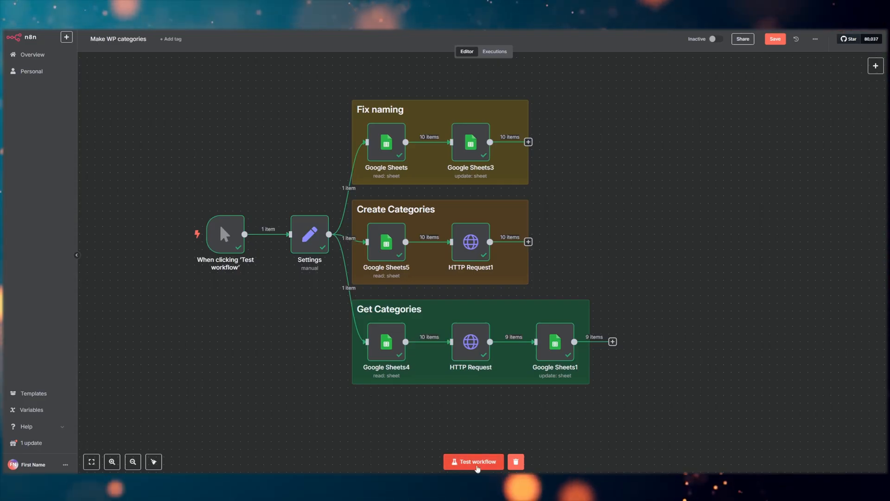
click(469, 462)
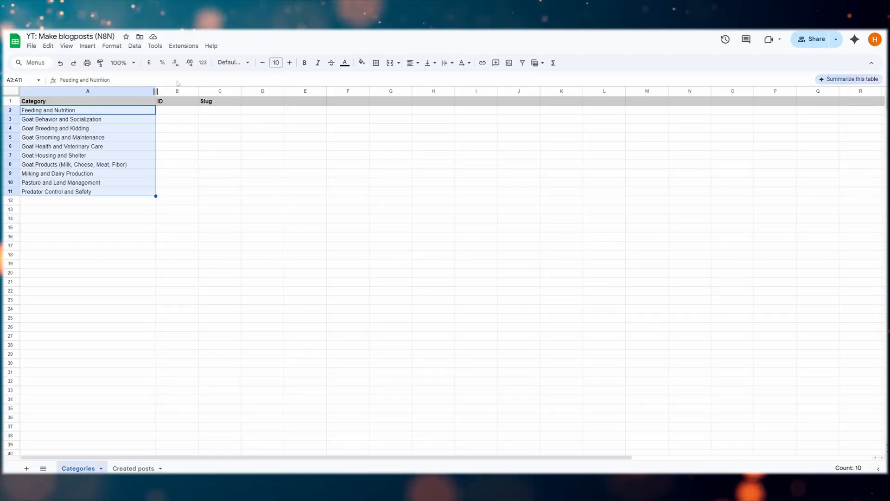
click(178, 137)
drag(72, 114, 69, 191)
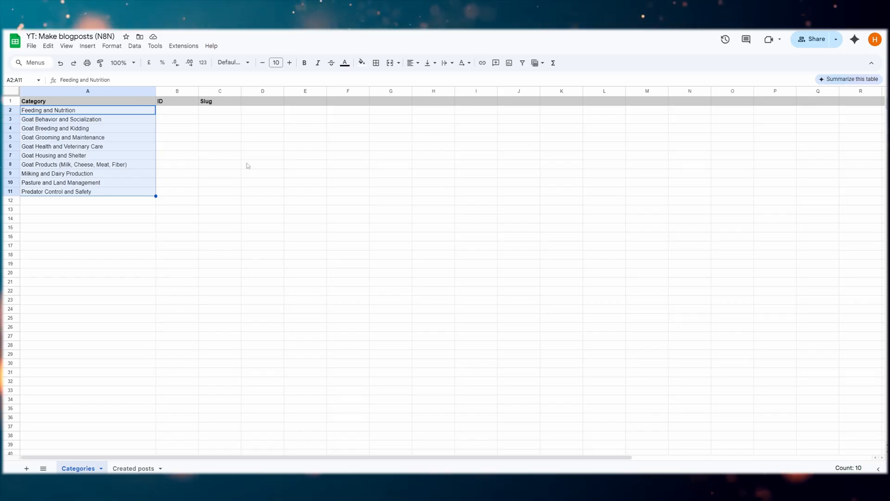
- Delete the "Goat Products (Milk, Cheese, Meat, Fiber)" row from the Categories sheet
click(246, 174)
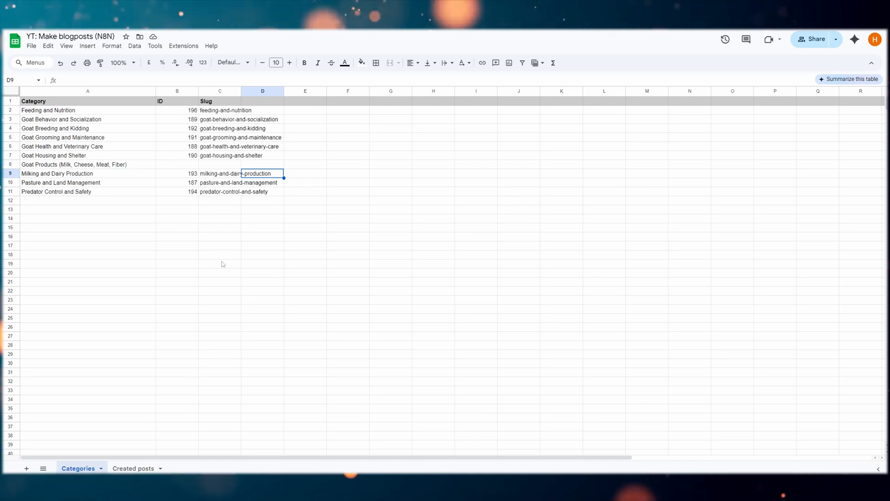
click(10, 164)
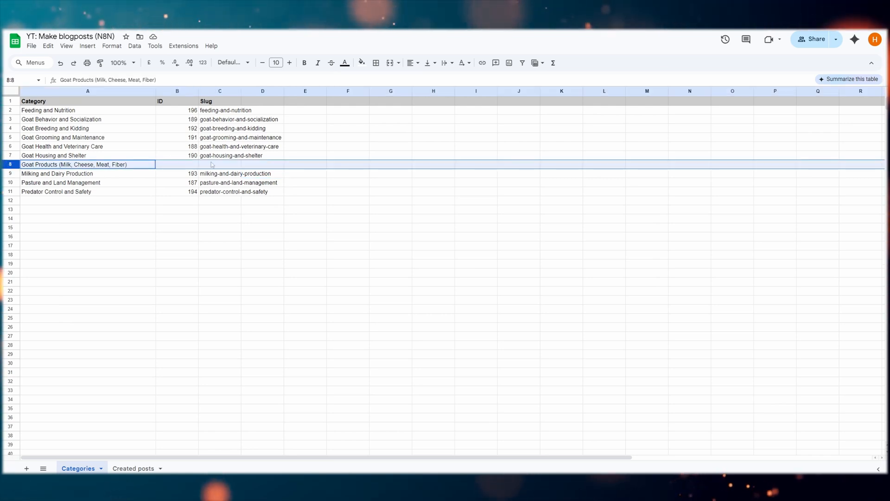
click(144, 167)
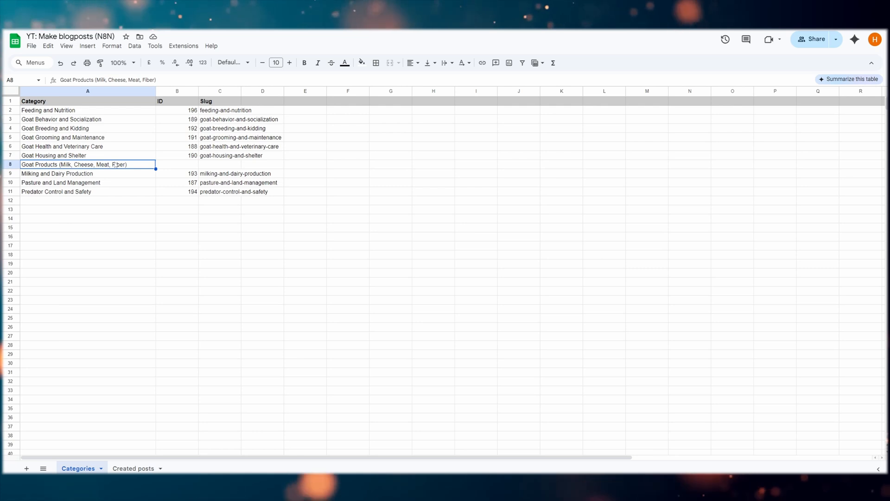
click(5, 164)
key(Delete)
right_click(6, 163)
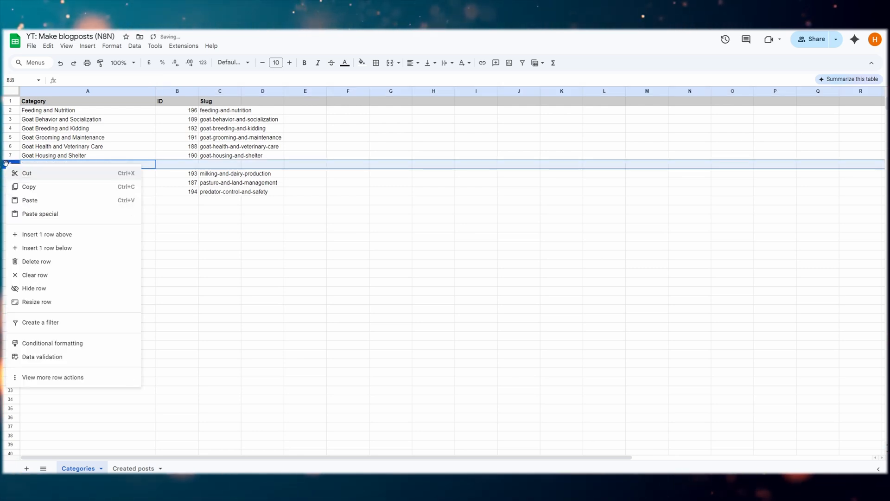
click(39, 260)
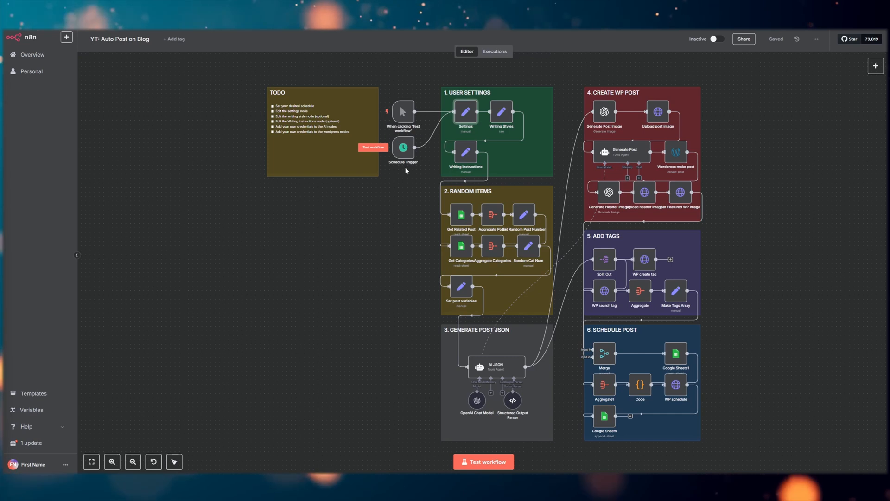
- Switch to n8n's YT: Auto Post on Blog workflow and review the niche, Google Sheet ID, site URL and post interval in the Settings node
double_click(465, 111)
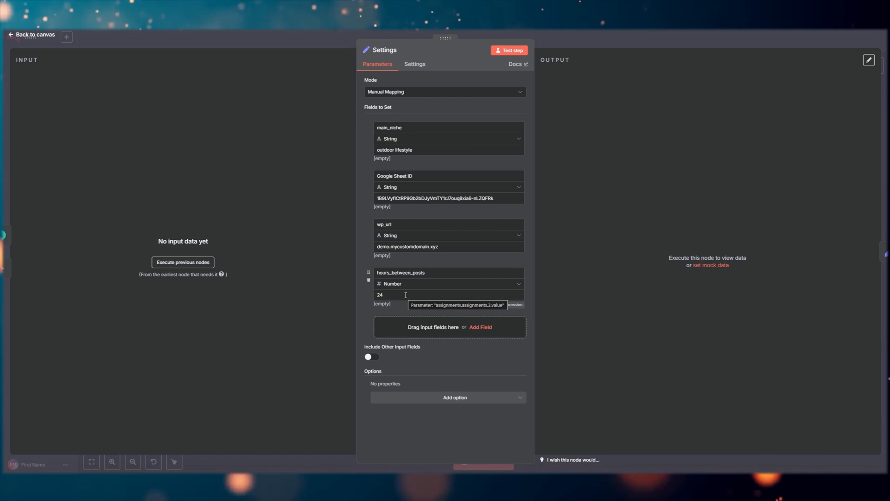
click(570, 37)
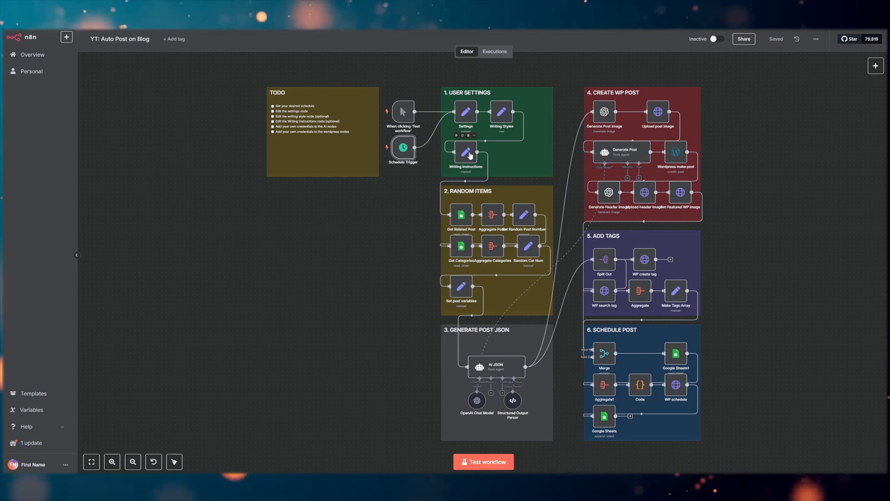
double_click(466, 112)
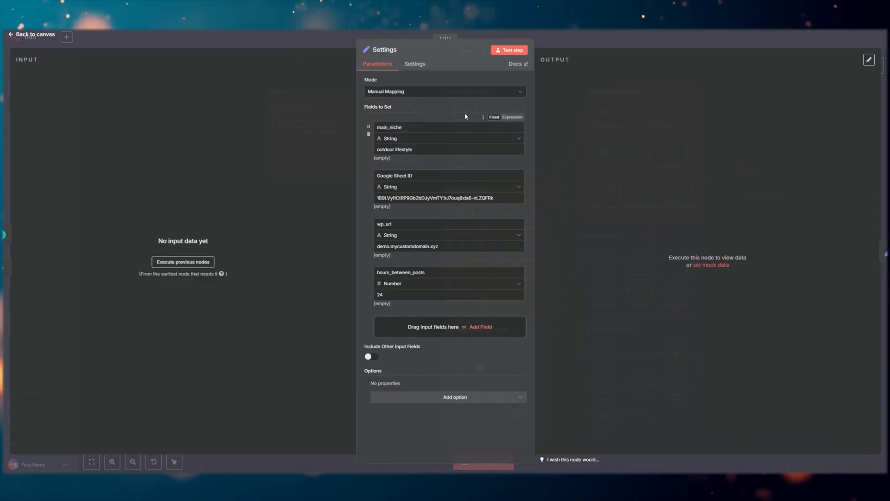
triple_click(422, 149)
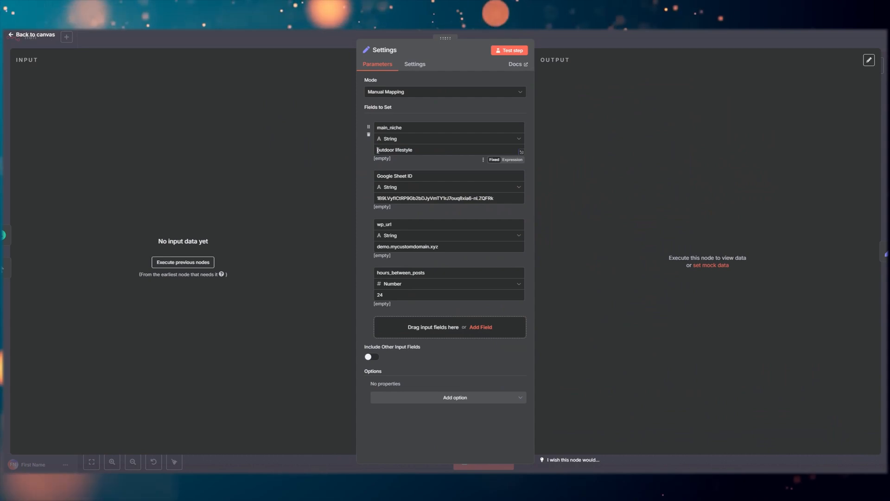
drag(494, 199, 374, 202)
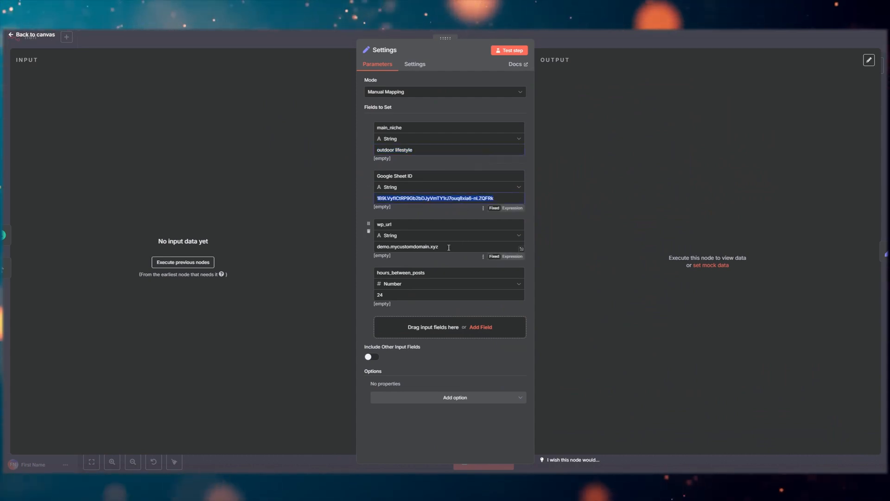
triple_click(386, 243)
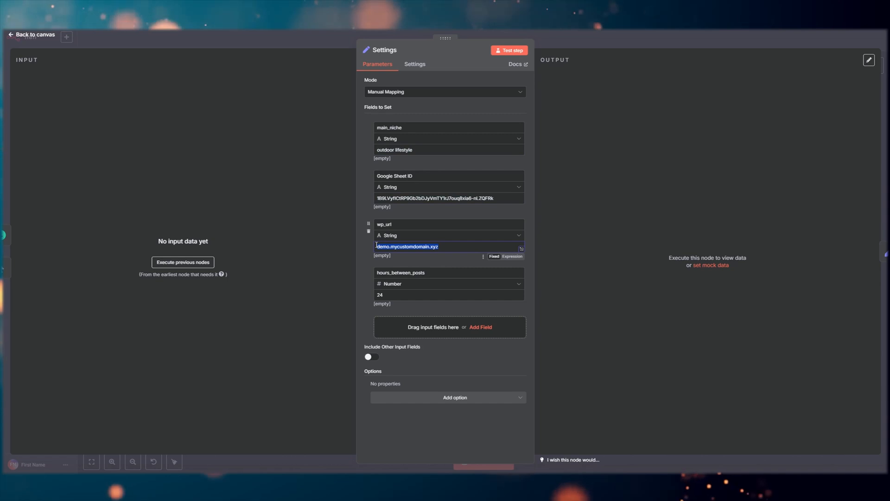
click(556, 36)
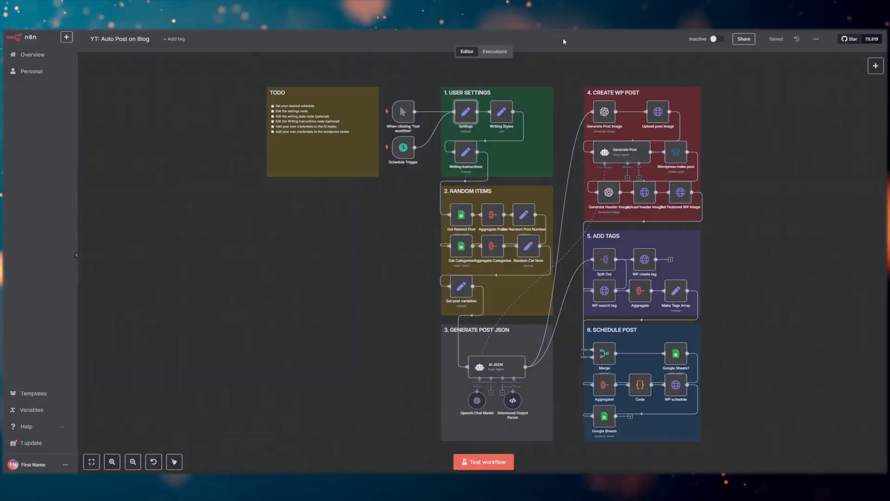
- Read the full example_posts text in the Writing instructions node, and return to the workflow canvas
double_click(465, 158)
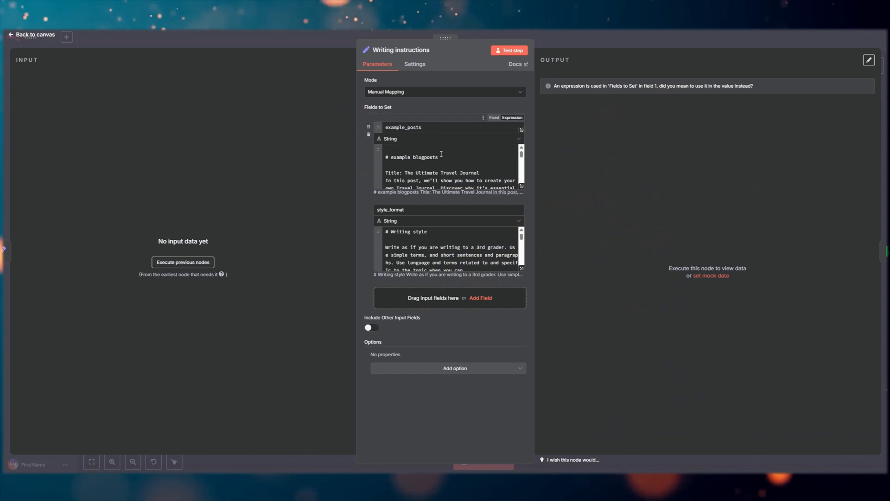
click(521, 186)
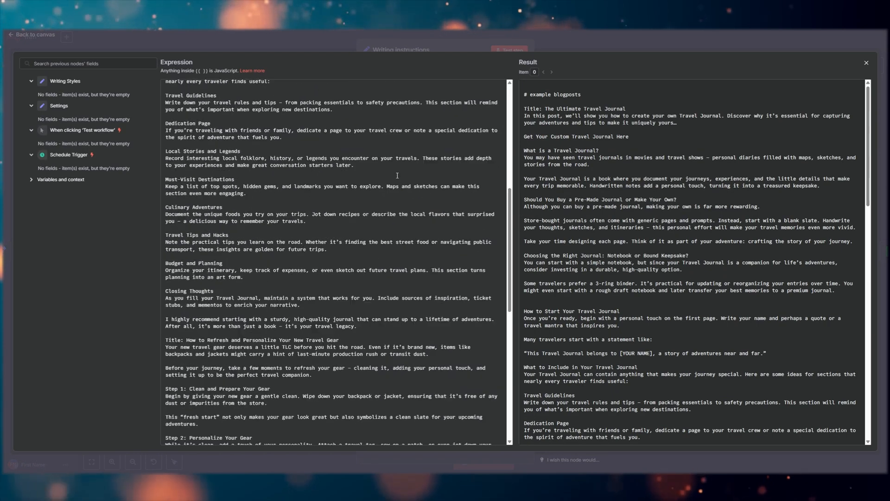
click(572, 41)
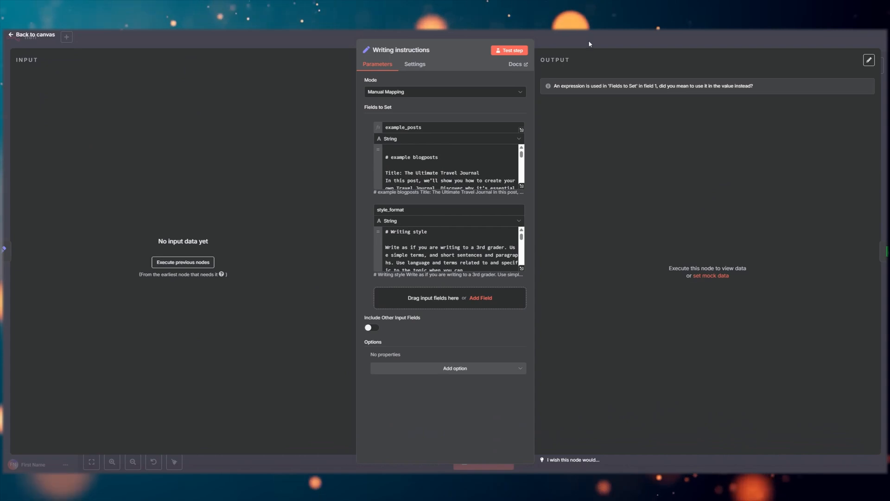
click(602, 40)
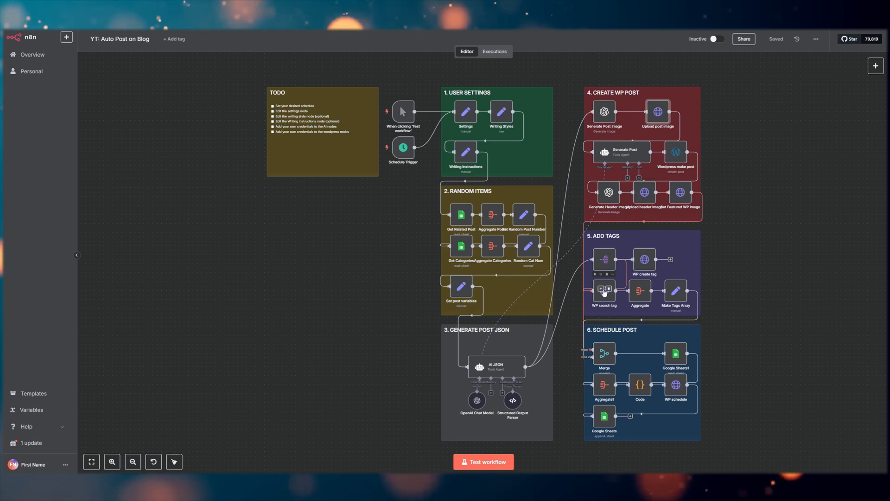
- Check the Wordpress make post node and the Wordpress API credential of the Upload post image node
double_click(682, 160)
key(Escape)
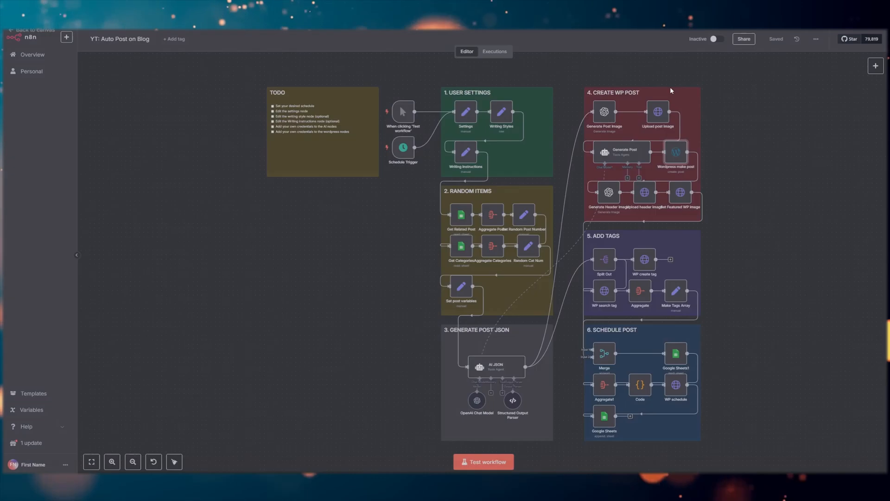
double_click(659, 114)
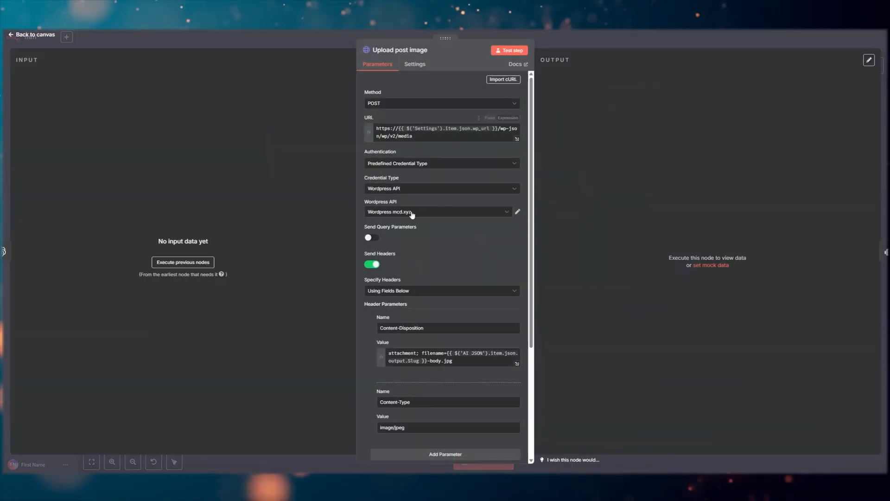
key(Escape)
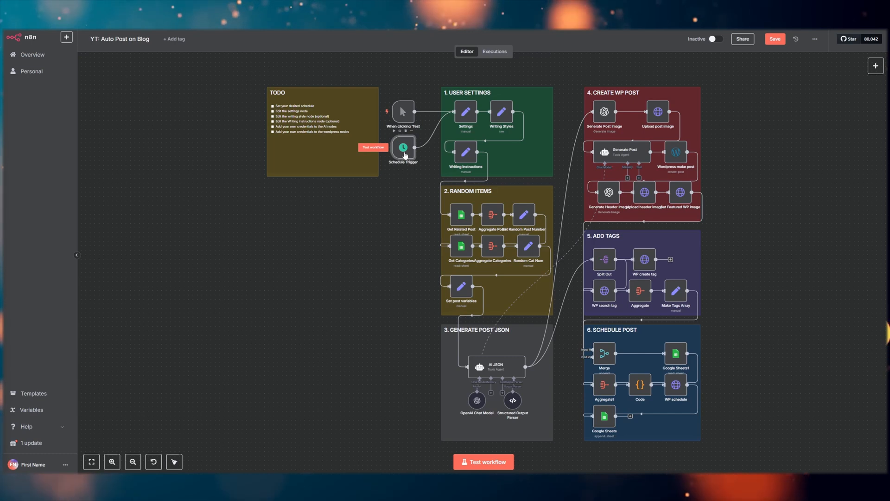
- Compare the hours_between_posts field in the Settings node with the trigger interval of the Schedule Trigger node
double_click(467, 115)
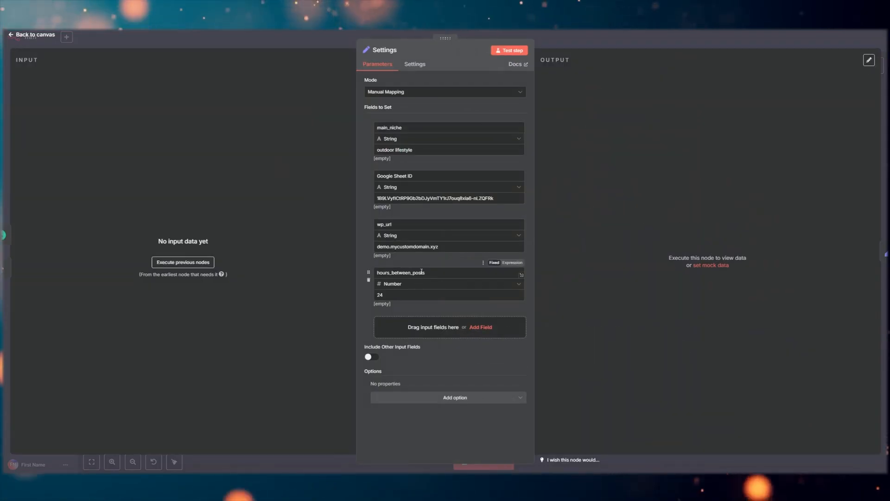
click(622, 37)
click(403, 154)
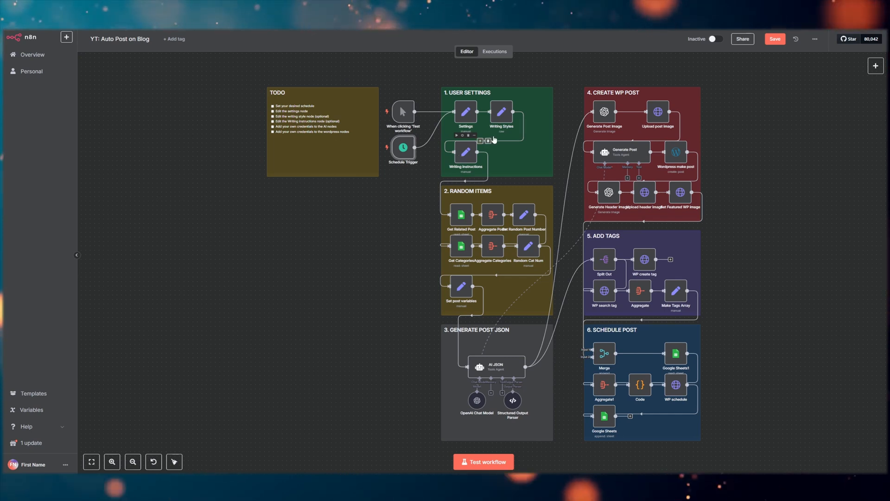
double_click(465, 112)
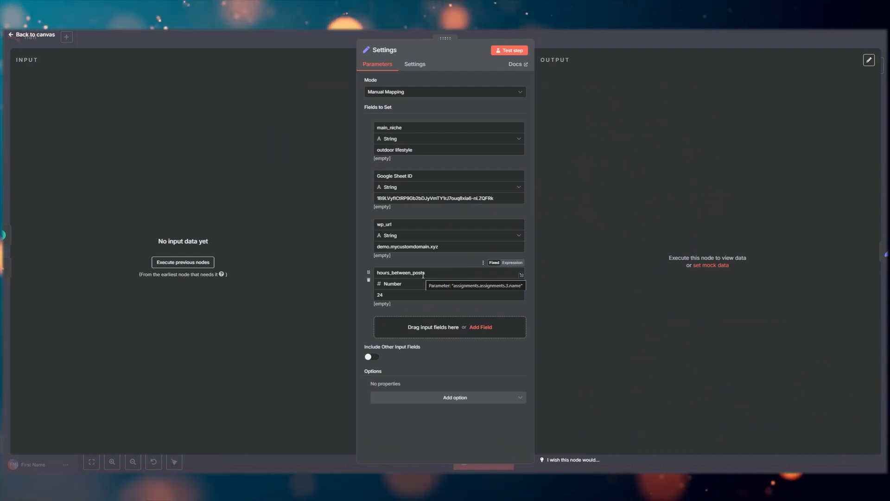
click(597, 43)
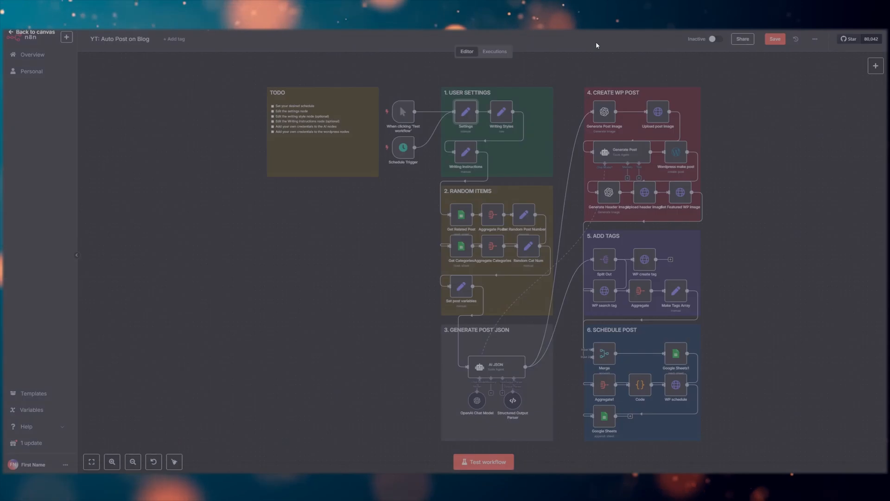
double_click(403, 148)
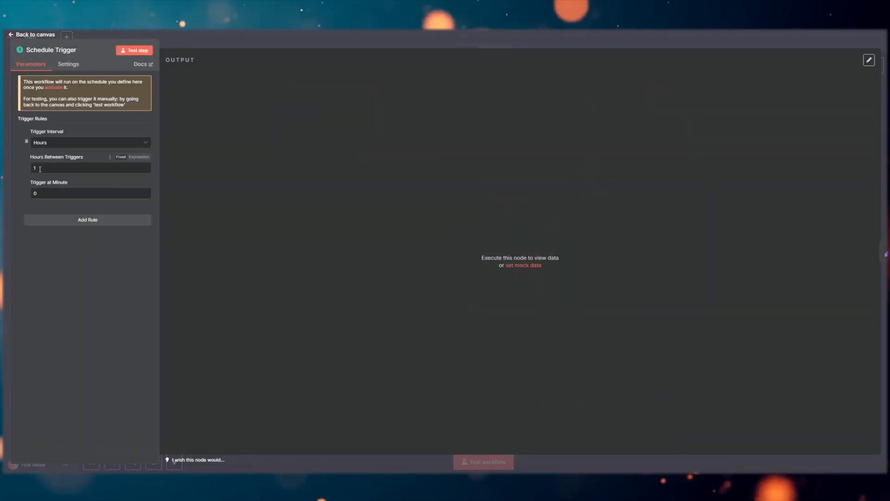
click(341, 54)
double_click(463, 114)
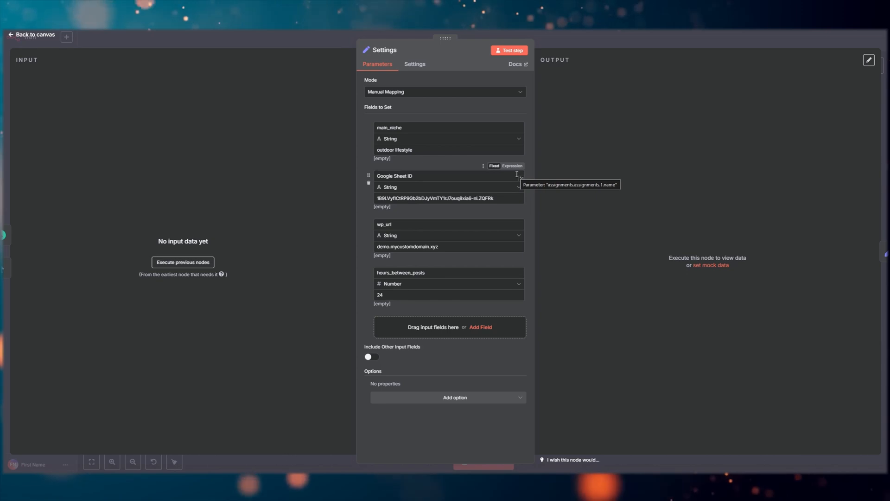
key(Escape)
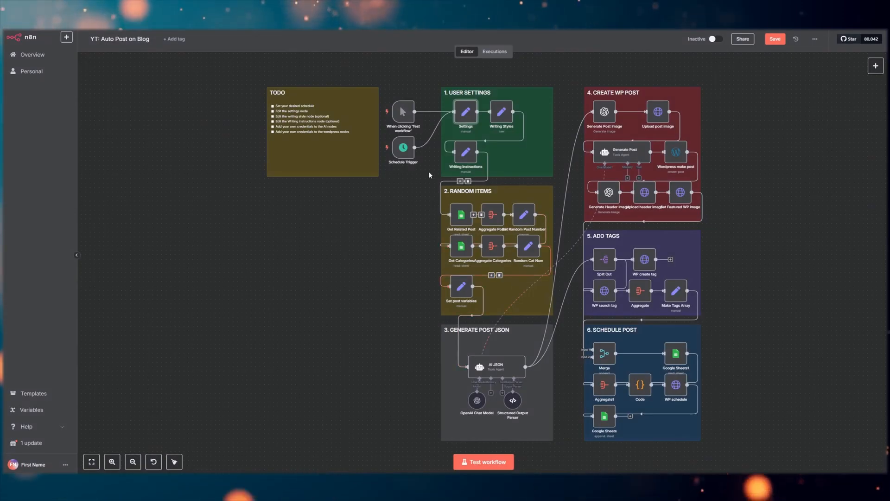
mouse_move(411, 150)
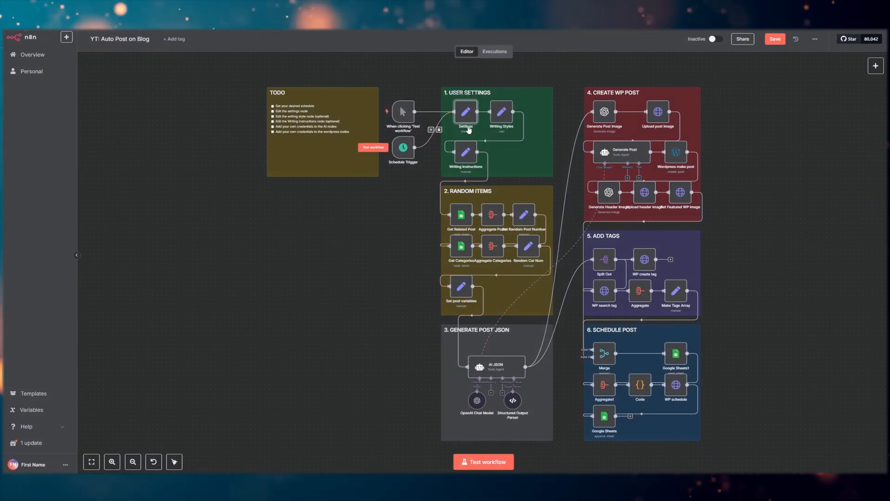
click(403, 150)
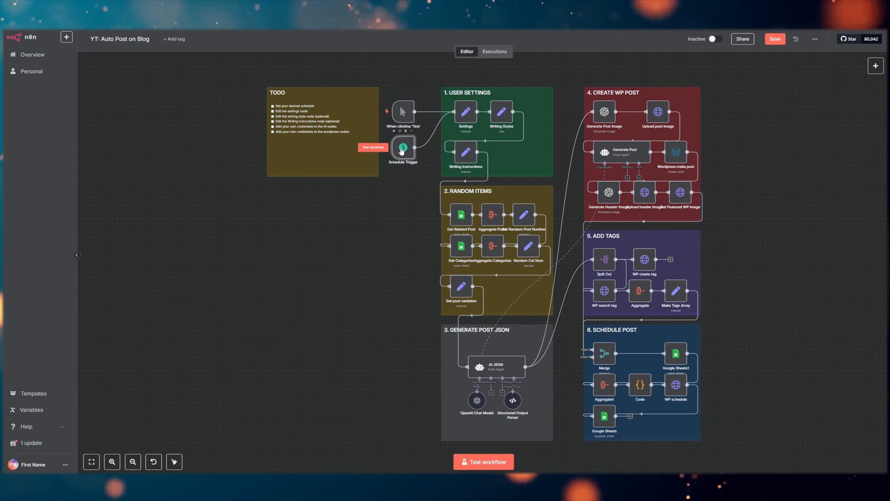
click(458, 119)
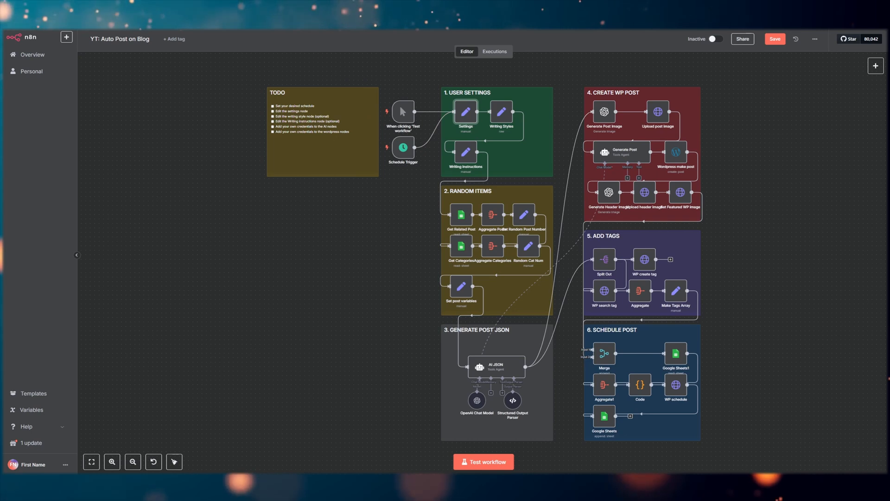
- Review main_niche, Google Sheet ID and wp_url in the Settings node, and the writing_style and type_of_post lists in the Writing Styles node
double_click(470, 118)
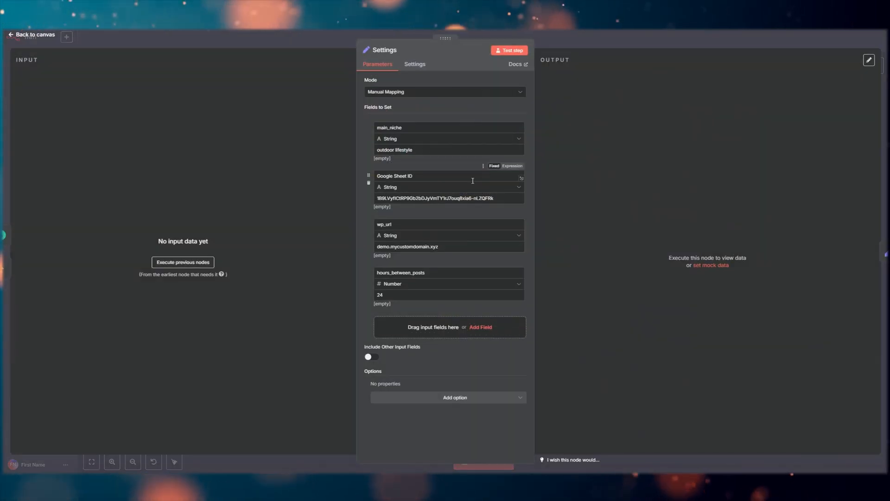
triple_click(416, 151)
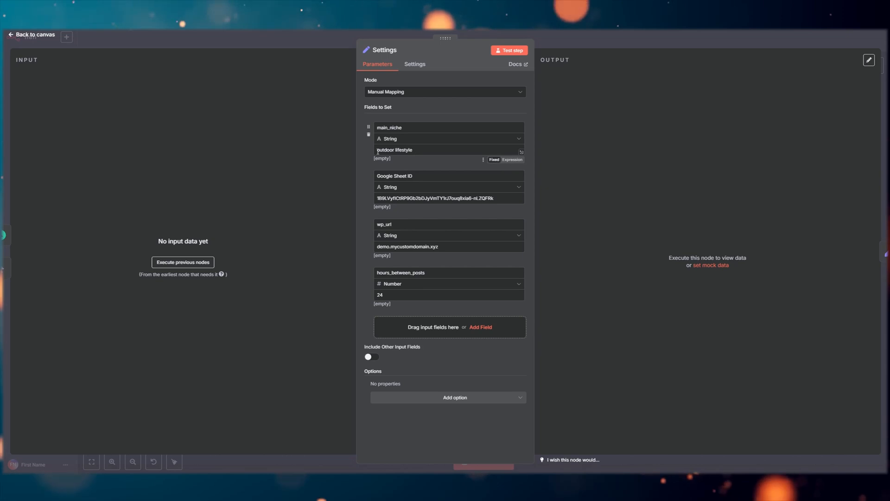
triple_click(396, 200)
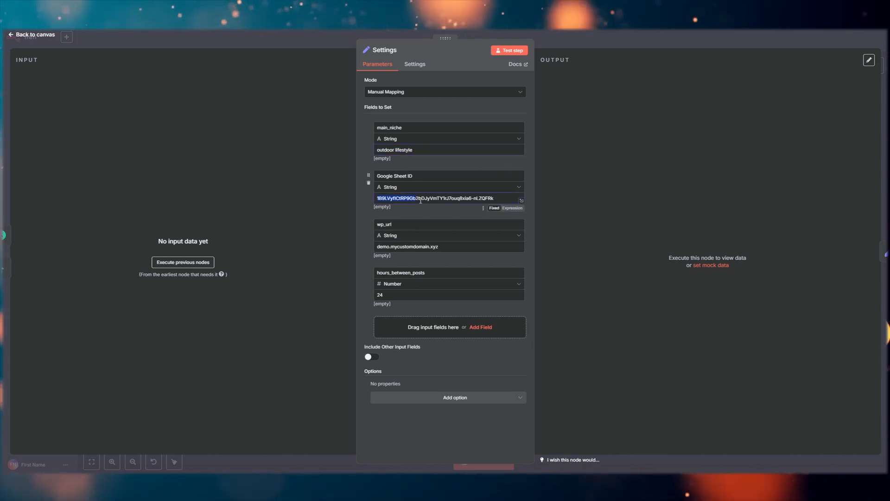
triple_click(457, 248)
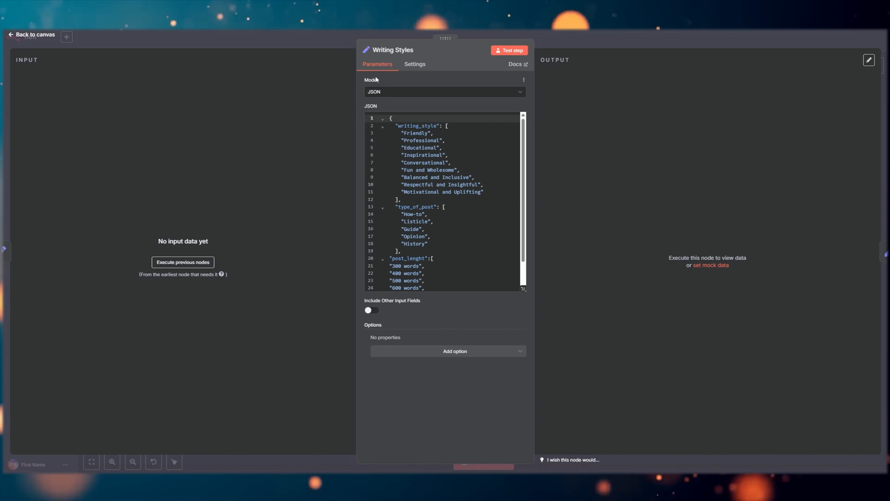
double_click(406, 157)
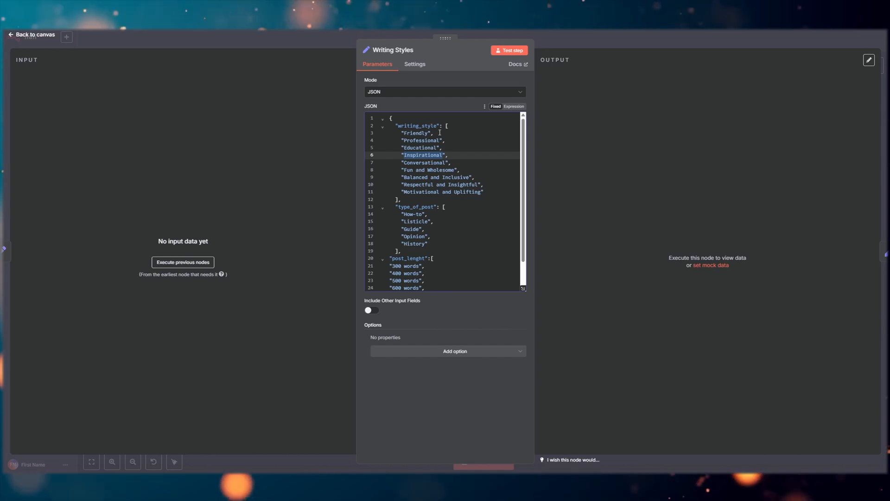
click(410, 222)
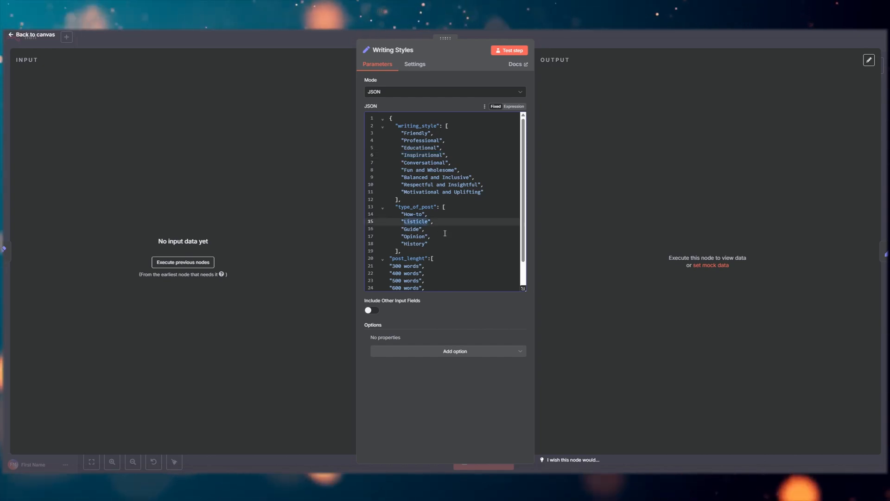
- Review the post_lenght, writing_style and type_of_post lists in the Writing Styles node, checking them against the Categories sheet
scroll(399, 232, down, 1)
double_click(397, 252)
triple_click(411, 252)
key(ctrl+c)
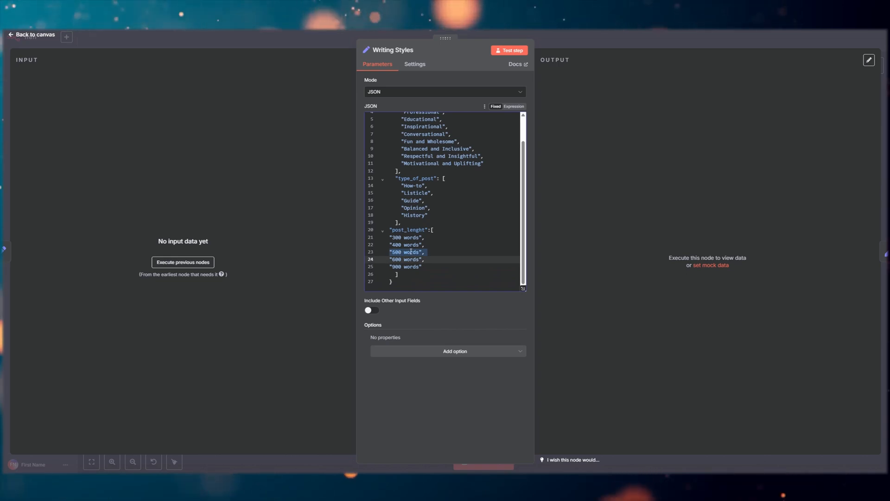
scroll(408, 195, up, 1)
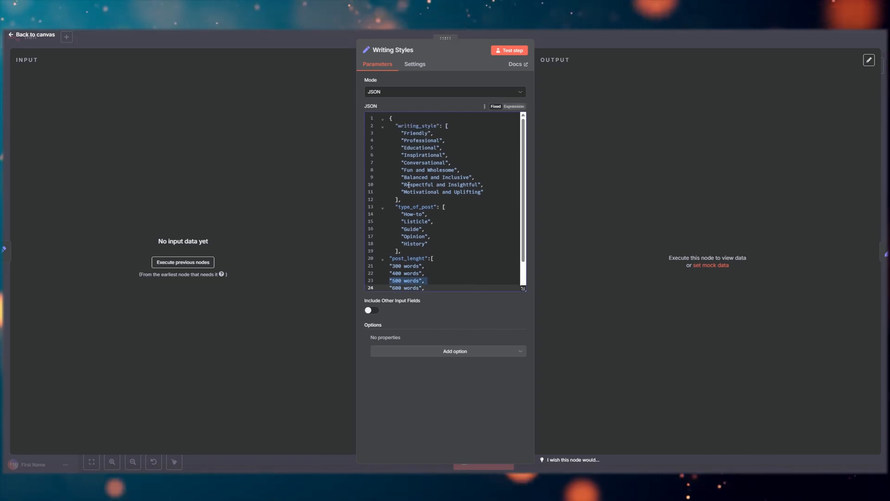
drag(402, 185, 484, 192)
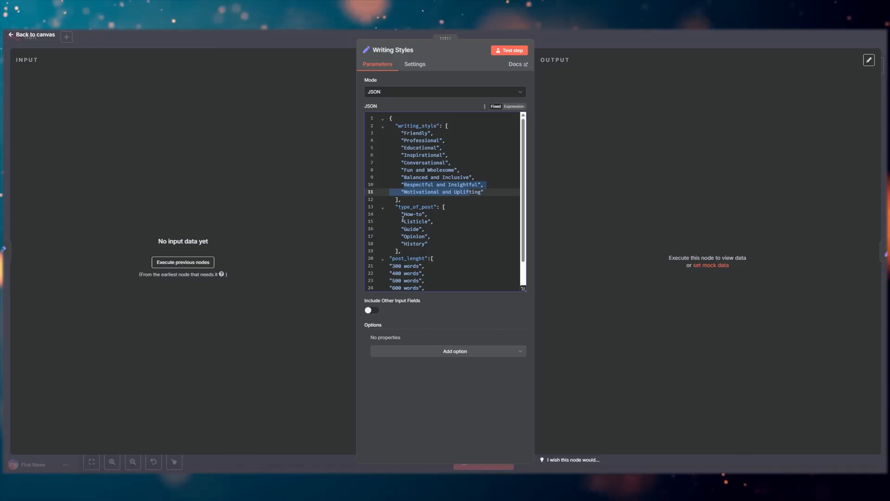
click(403, 220)
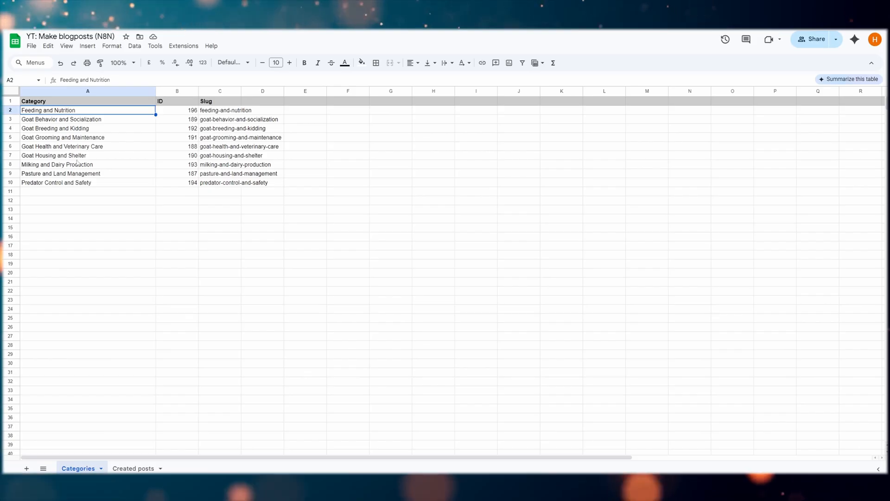
click(28, 158)
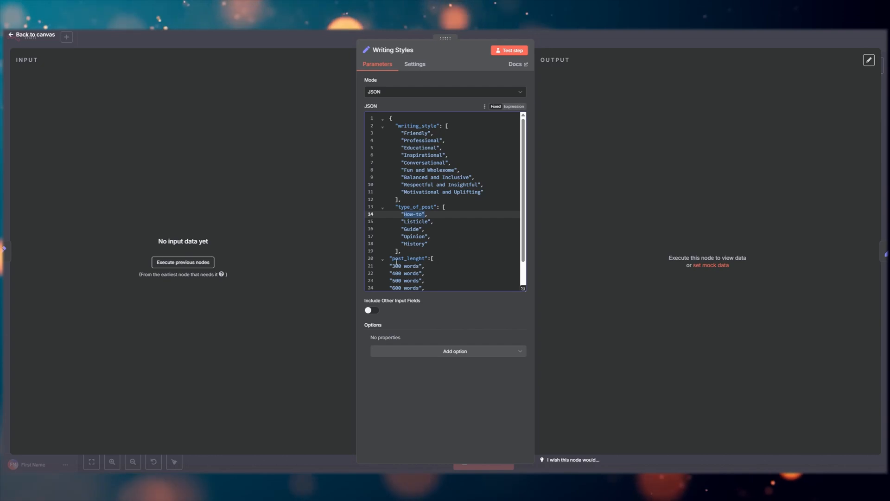
drag(393, 265, 416, 265)
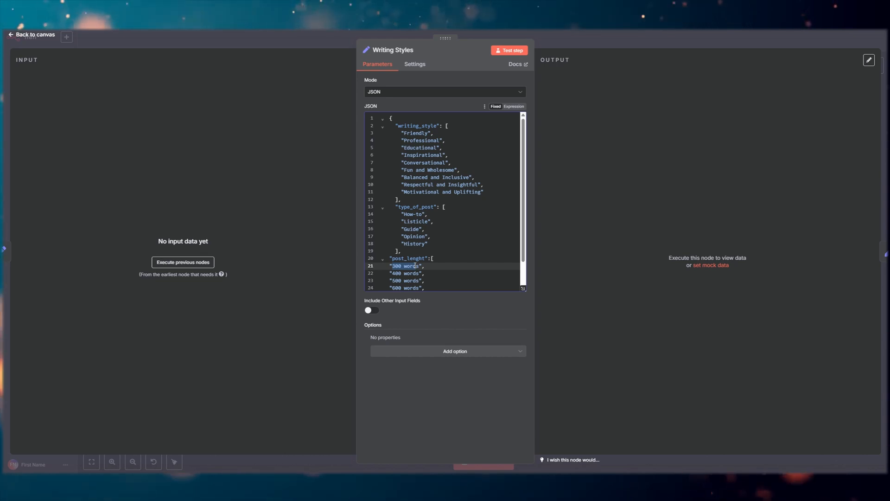
- Try adding an empty entry after "Fun and Wholesome" in the writing_style list, keeping the JSON commas valid
click(495, 171)
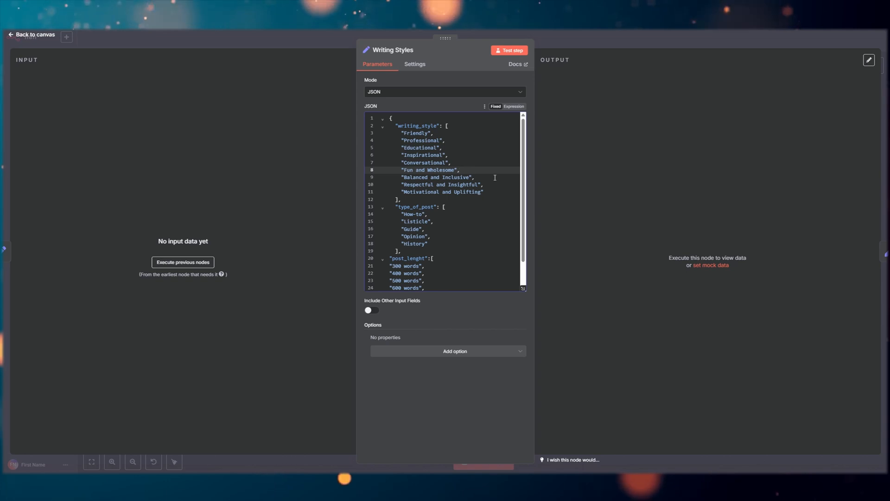
key(Return)
text(")
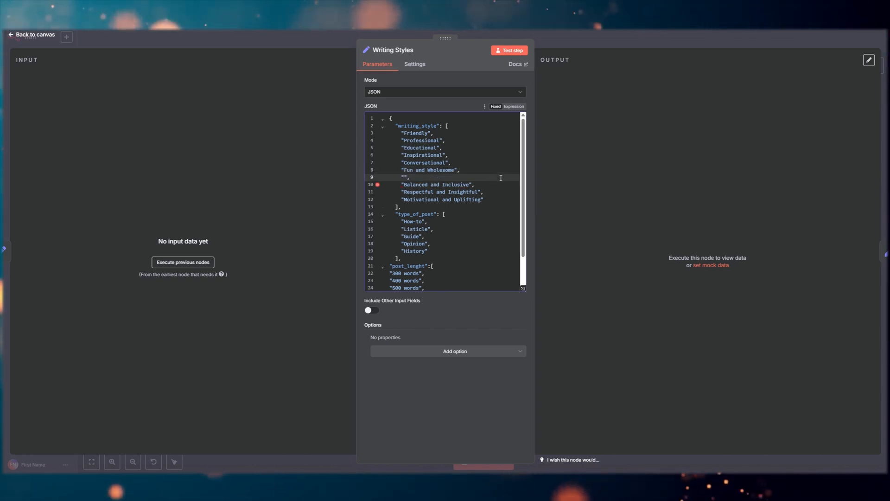
text(,)
click(487, 200)
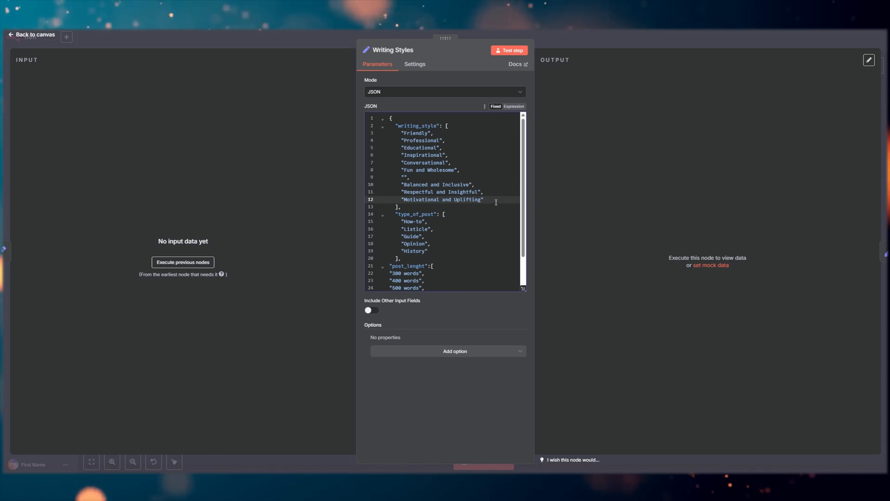
click(404, 176)
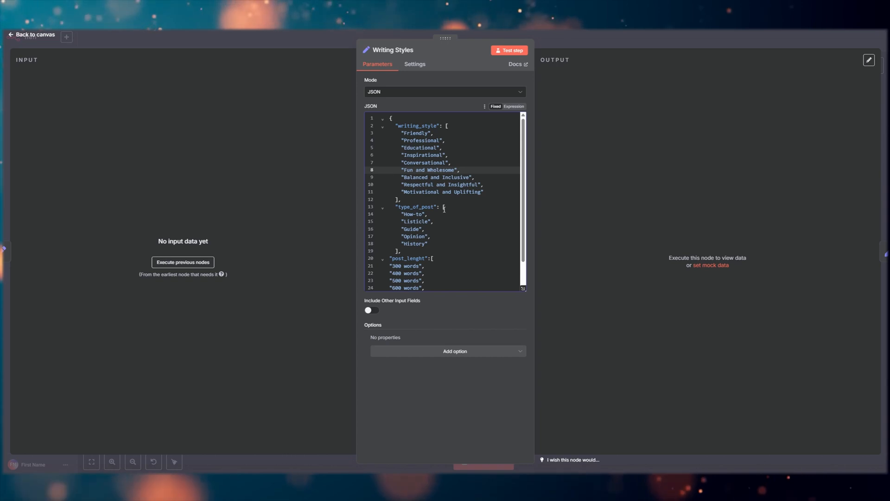
- Try adding three extra "500 words" entries to the post_lenght list, each on its own line
double_click(416, 207)
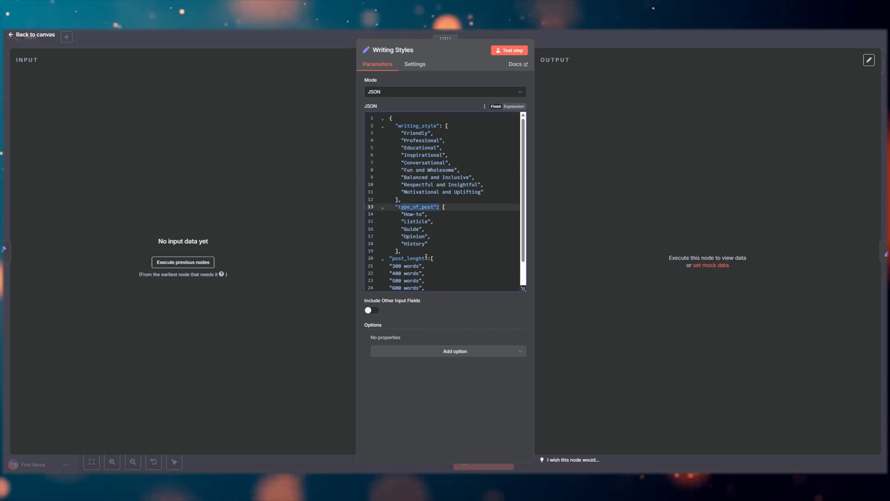
scroll(420, 253, down, 2)
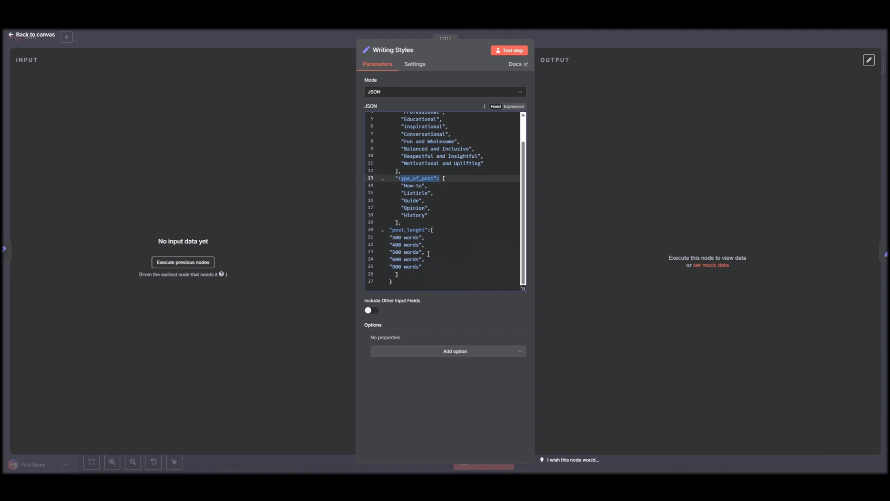
click(427, 251)
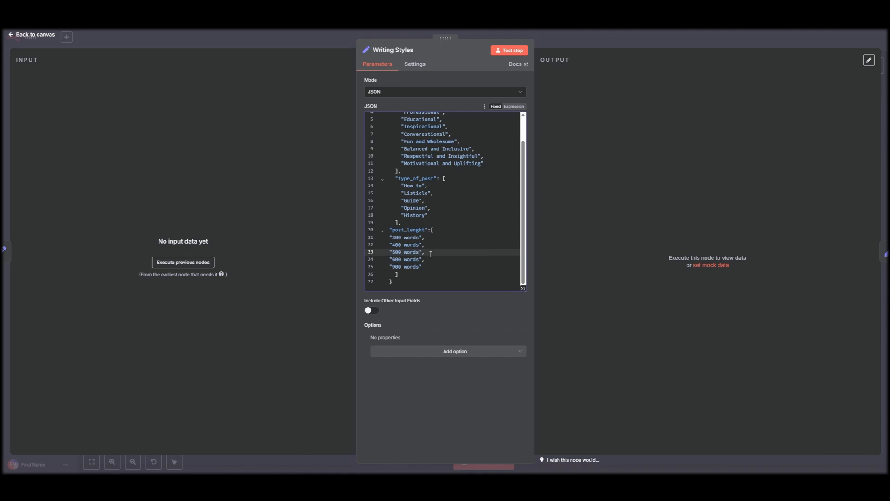
key(Return)
key(ctrl+v)
key(Return)
key(ctrl+v)
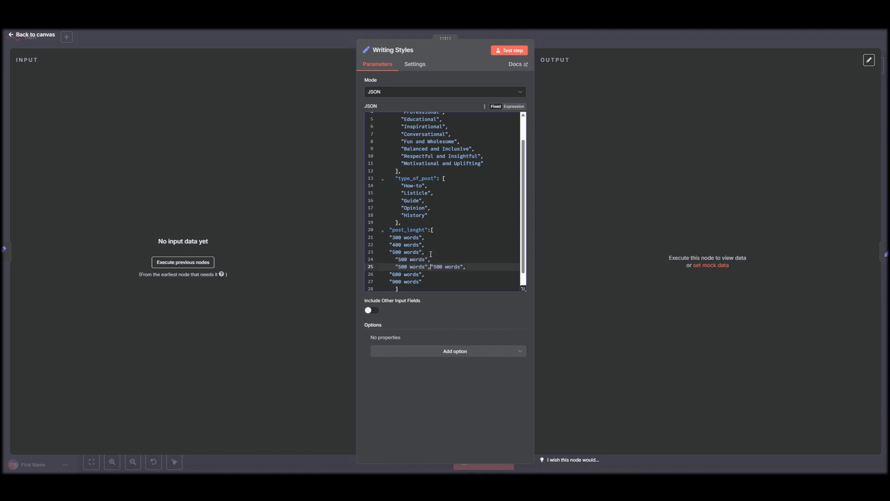
key(Return)
scroll(452, 261, down, 2)
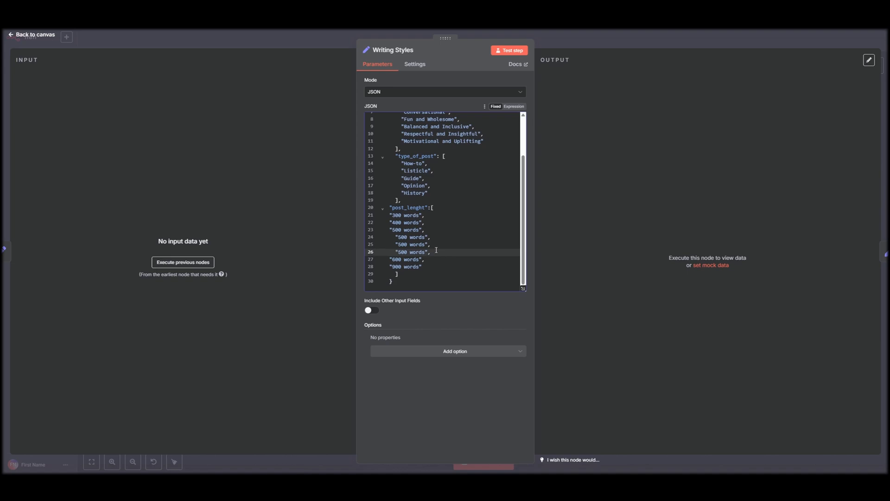
- Remove the three extra "500 words" entries from the post_lenght list and return to the workflow canvas
drag(440, 252, 372, 229)
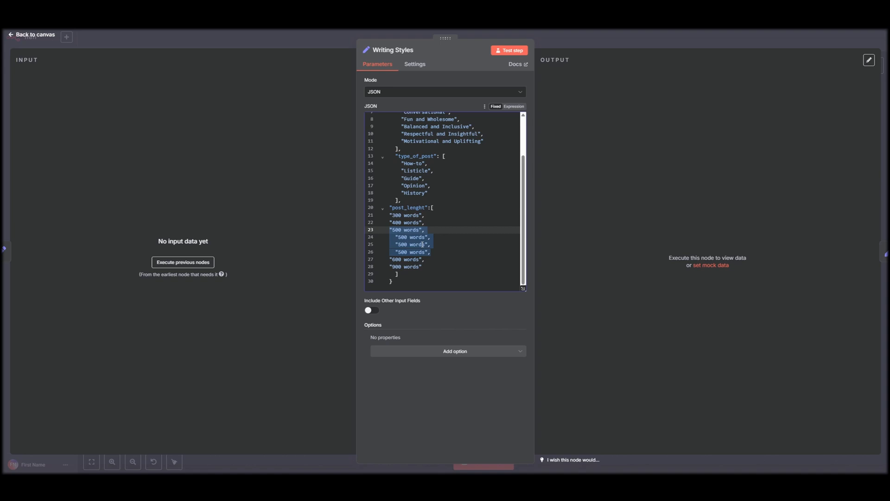
drag(439, 252, 374, 229)
click(443, 246)
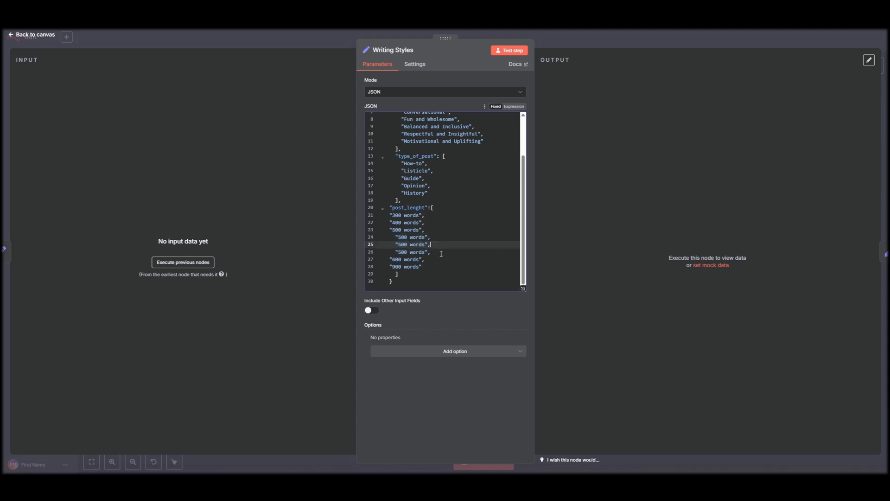
key(BackSpace)
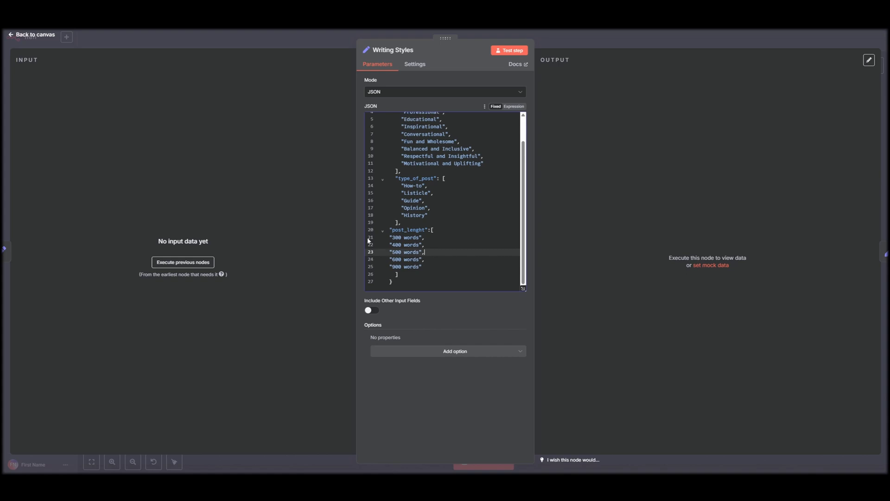
click(563, 46)
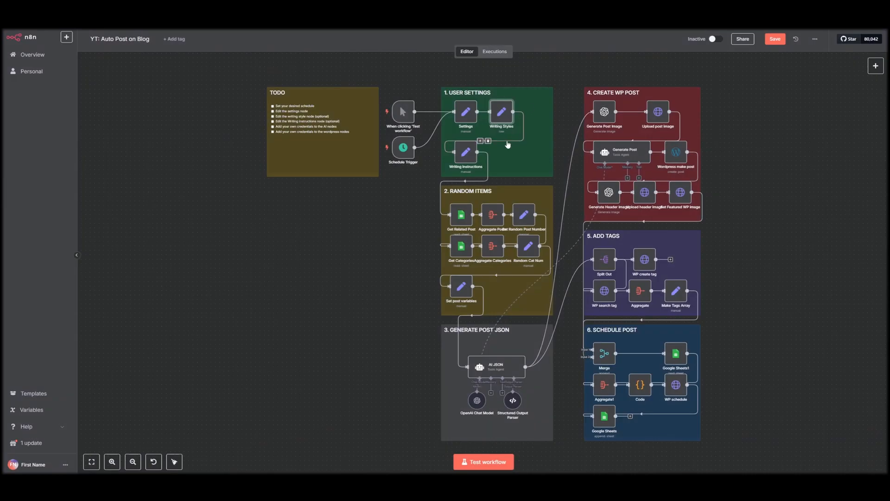
- Examine the full example_posts text in the Writing instructions node, including the separator between example sections
double_click(464, 155)
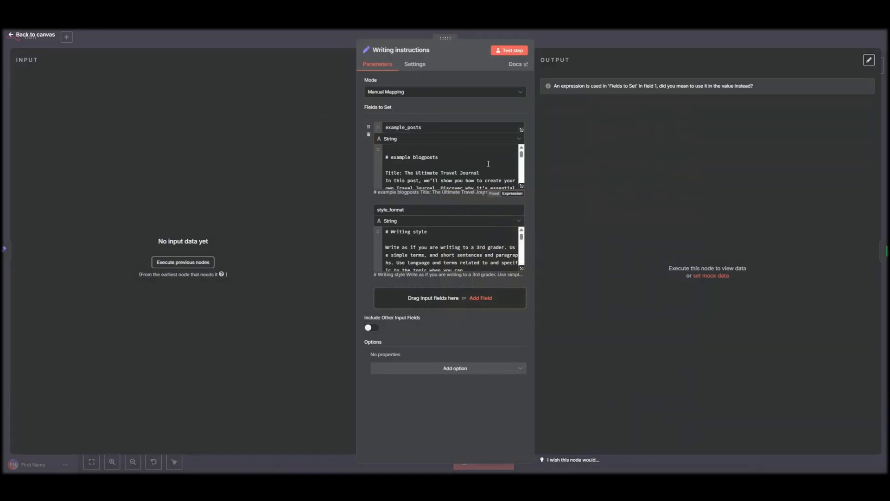
click(523, 188)
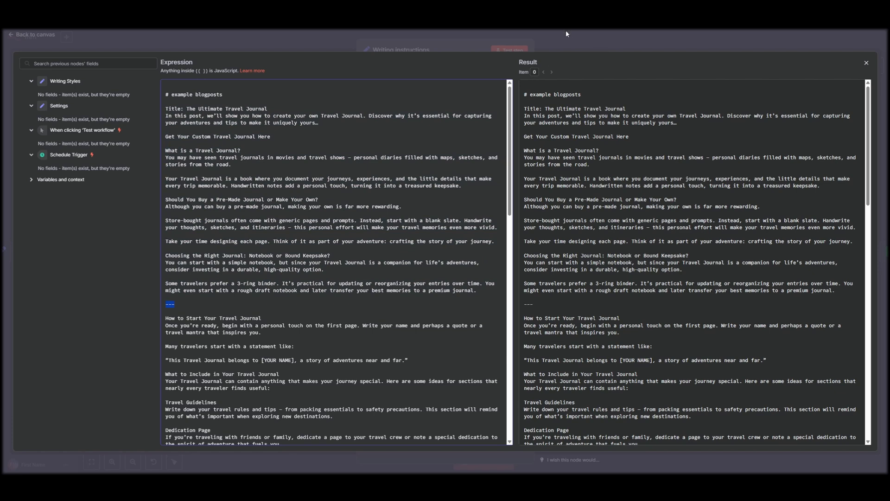
scroll(386, 227, down, 3)
scroll(386, 226, up, 3)
click(581, 42)
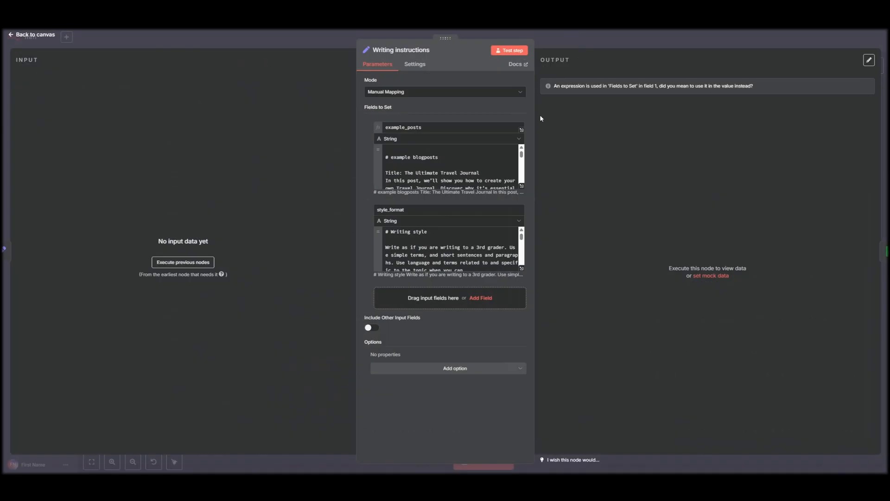
- Read the writing style, Avoid, Format and LINKS sections of the style_format field, and return to the workflow canvas
click(522, 269)
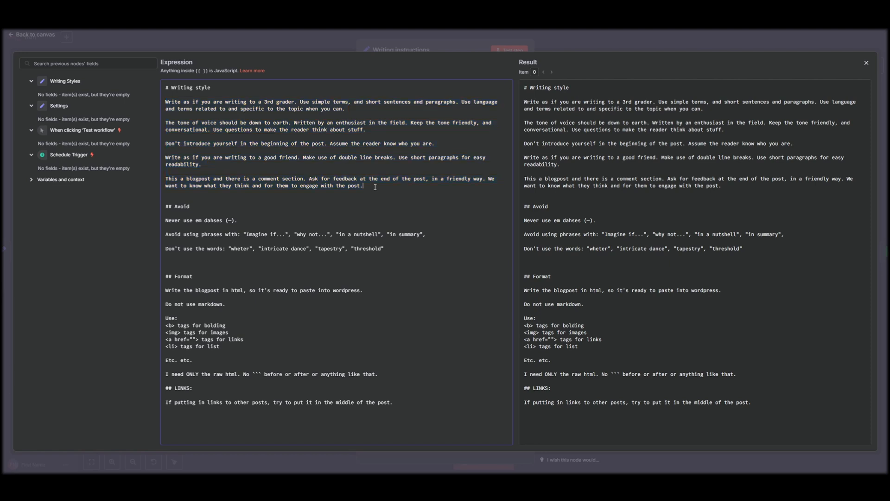
drag(164, 122, 155, 106)
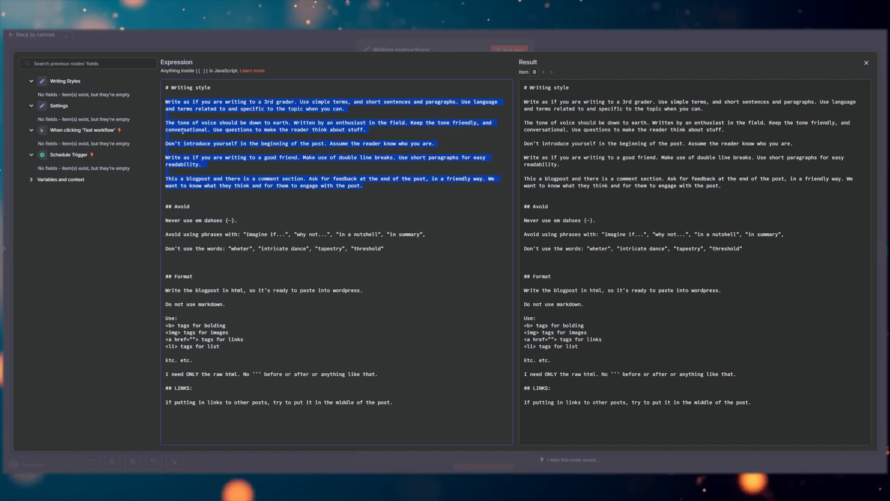
drag(165, 206, 183, 223)
click(261, 220)
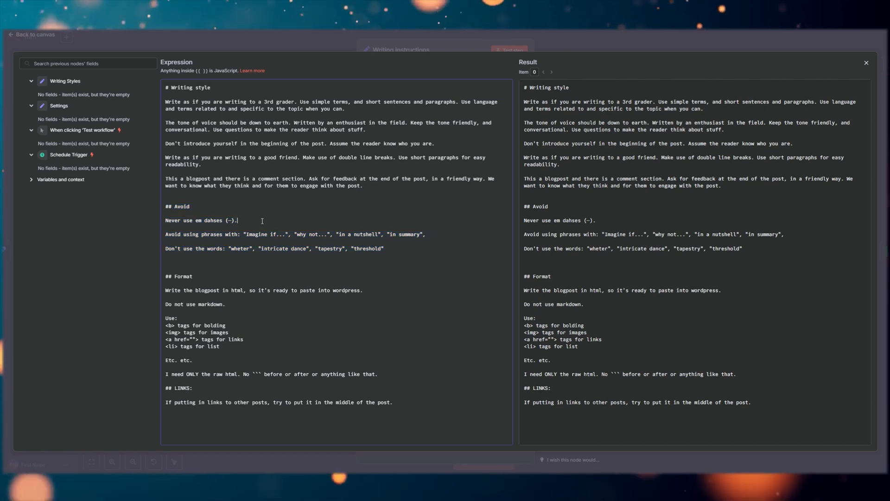
double_click(230, 220)
click(248, 269)
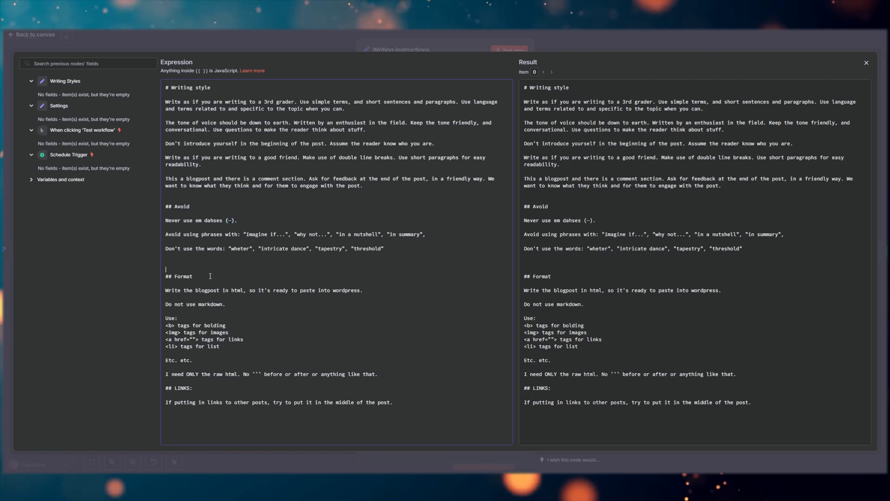
drag(413, 411, 163, 278)
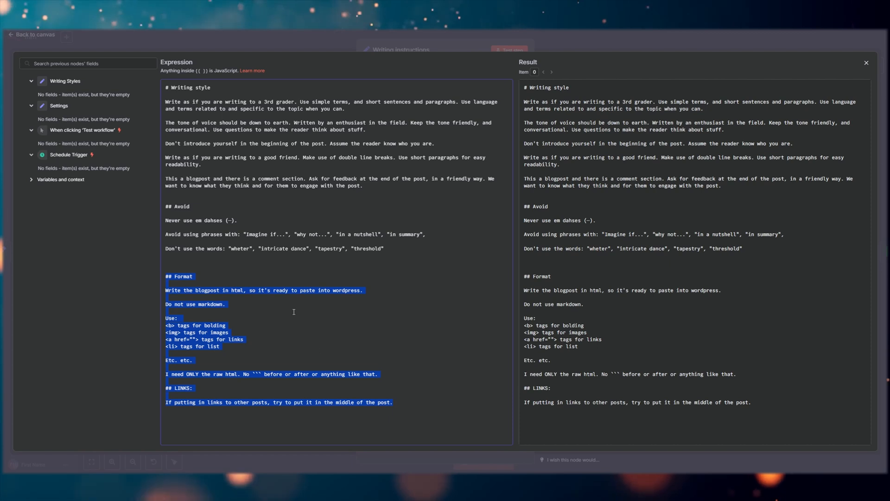
click(563, 42)
click(563, 39)
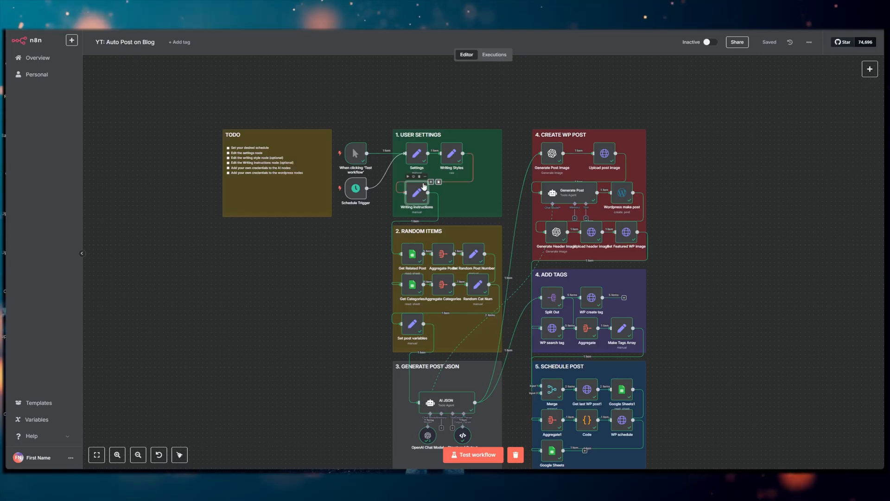
- Check the output of the Writing Styles node, and view the Created posts sheet in the YT: Make blogposts (N8N) spreadsheet
double_click(447, 162)
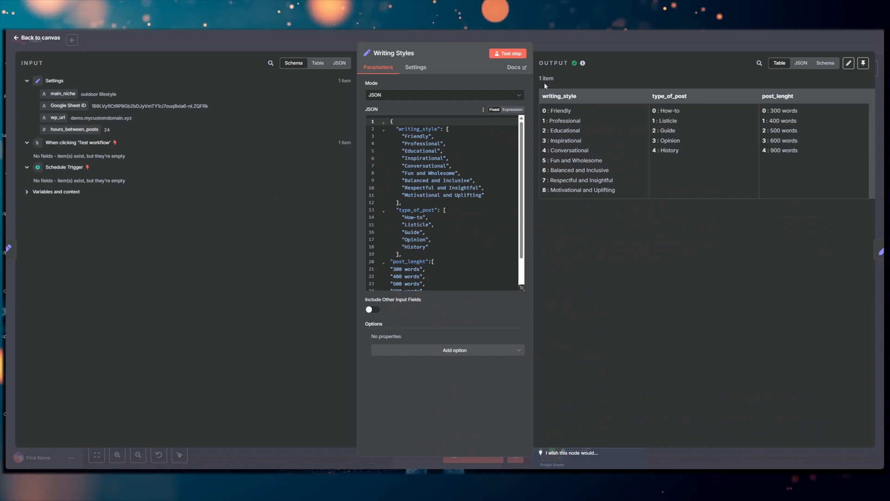
click(568, 46)
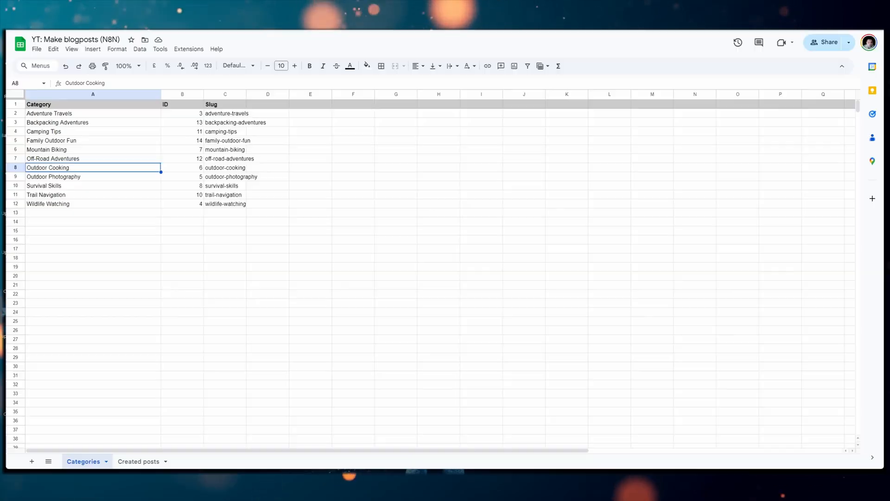
click(147, 460)
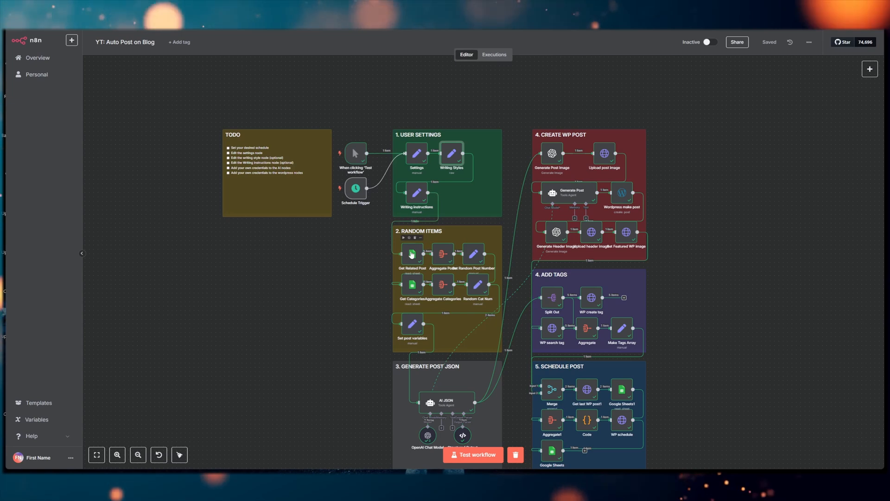
- Inspect the Get Related Post node, the post aggregation node and the random post number node in the RANDOM ITEMS section
double_click(412, 253)
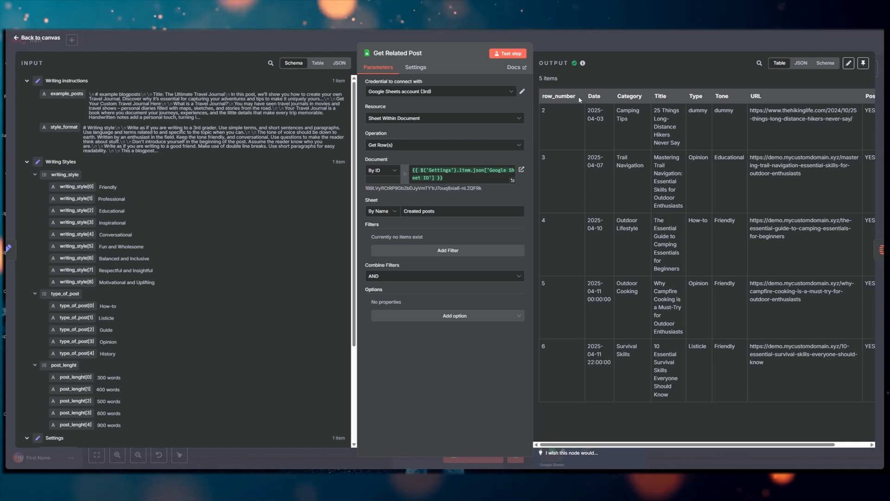
click(591, 41)
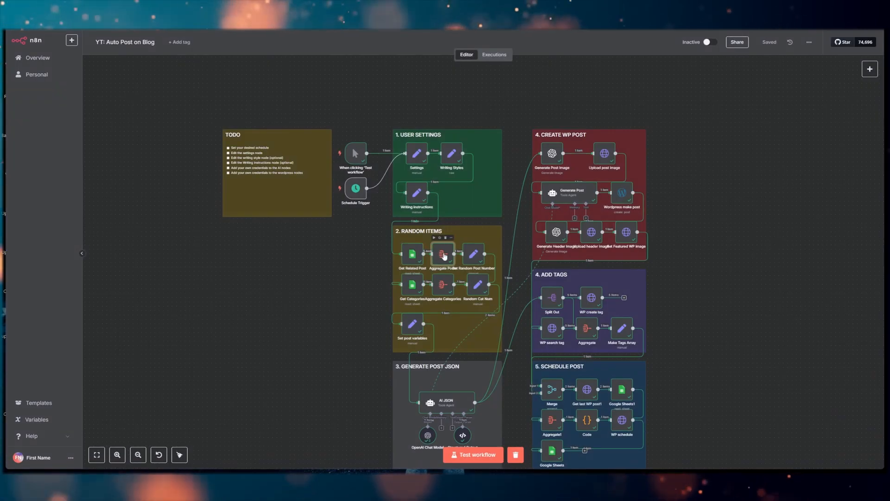
double_click(443, 255)
click(589, 40)
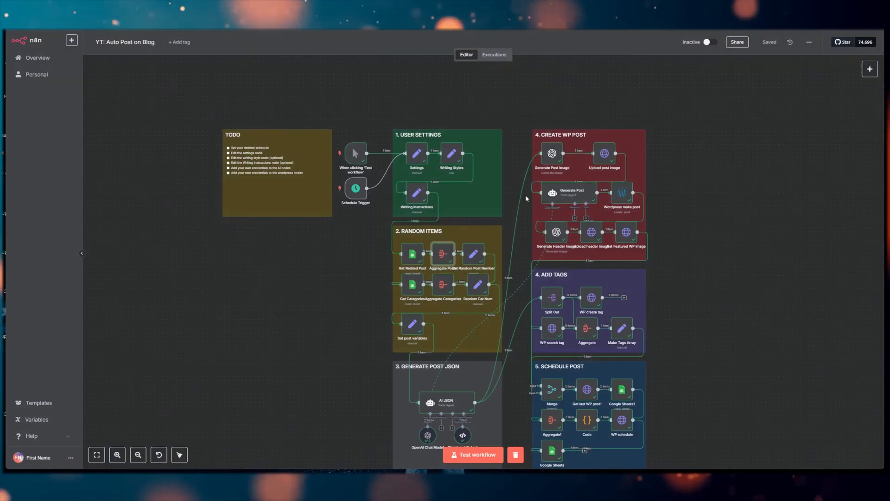
double_click(476, 260)
click(592, 44)
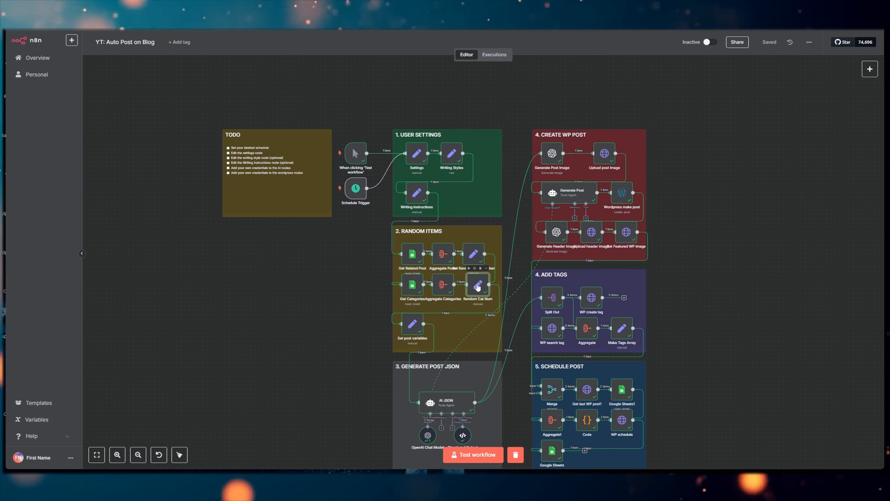
- Review the fields of the Set post variables node from type_of_post through related_post_url, and return to the canvas
double_click(411, 325)
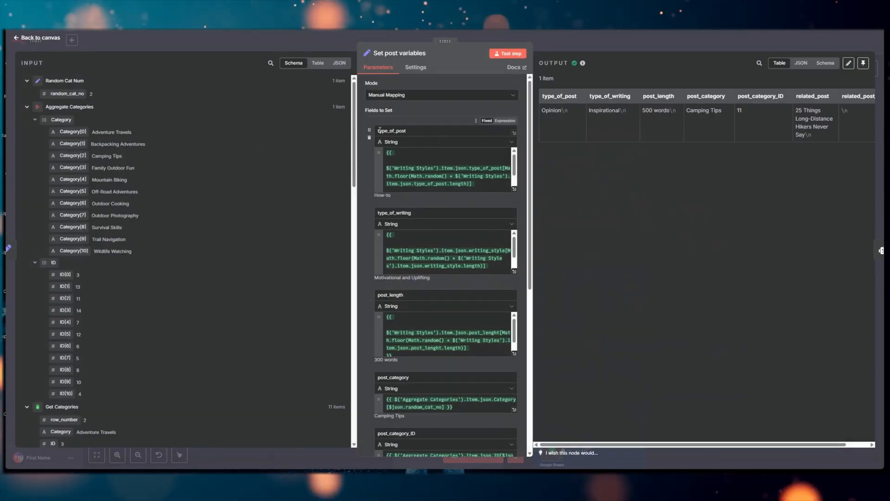
drag(378, 131, 409, 132)
click(417, 213)
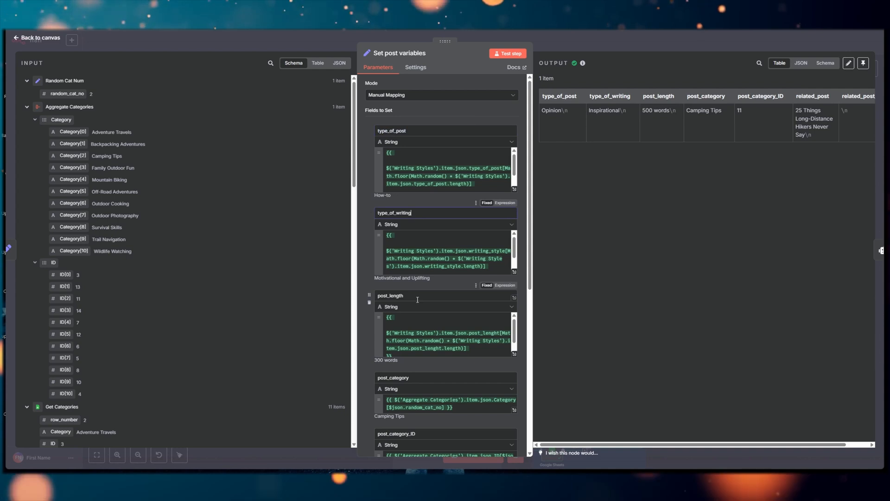
scroll(382, 312, down, 2)
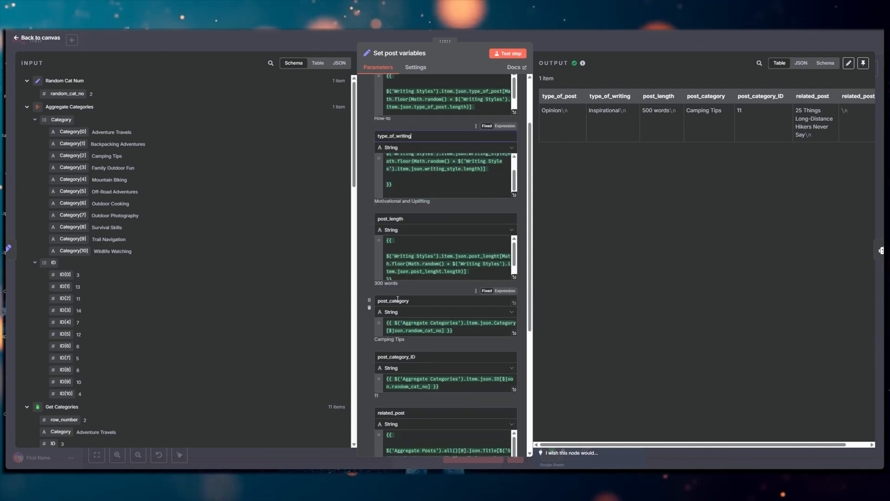
scroll(382, 313, down, 2)
scroll(423, 281, down, 2)
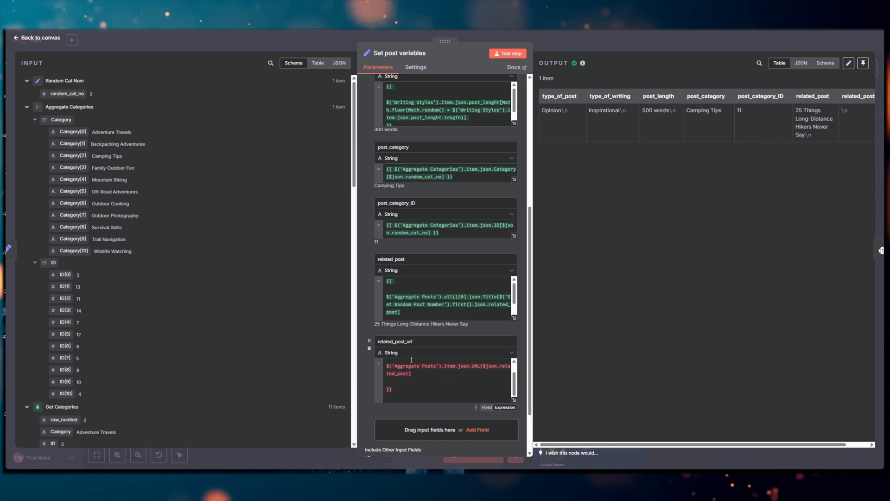
click(550, 46)
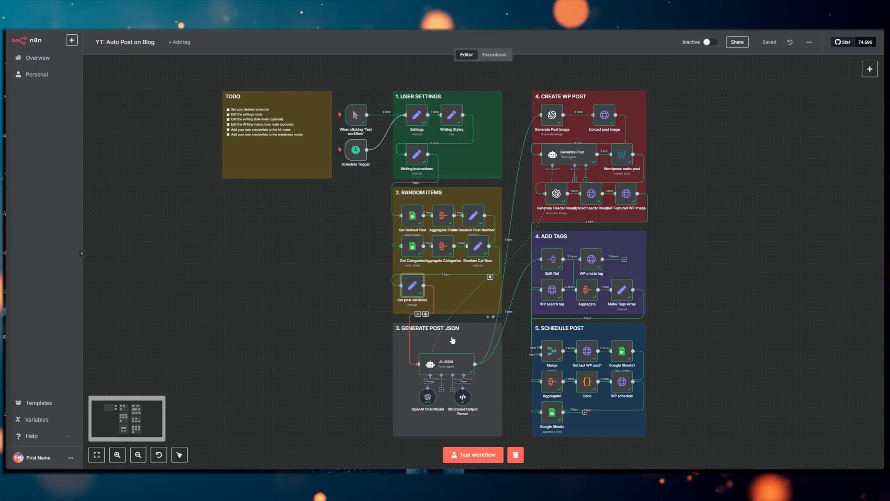
- Examine the AI JSON node's output, including the title, SEO description, type of post and both image prompts
click(446, 362)
double_click(447, 362)
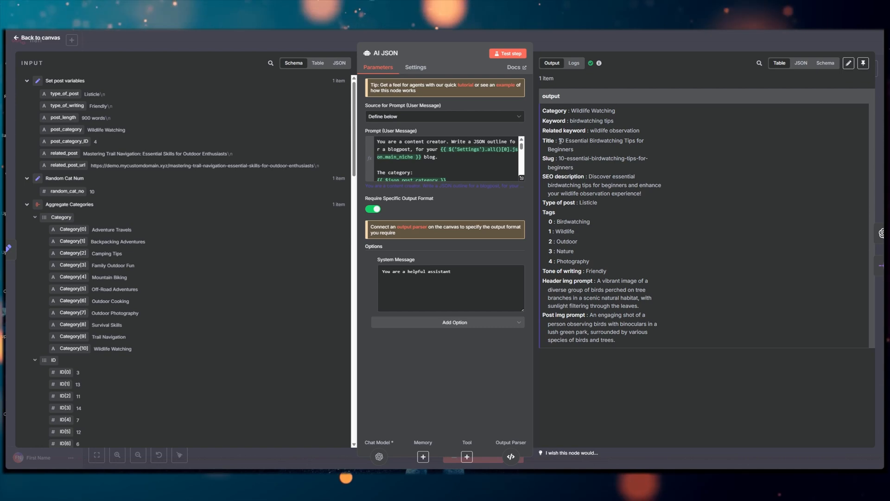
drag(559, 140, 642, 194)
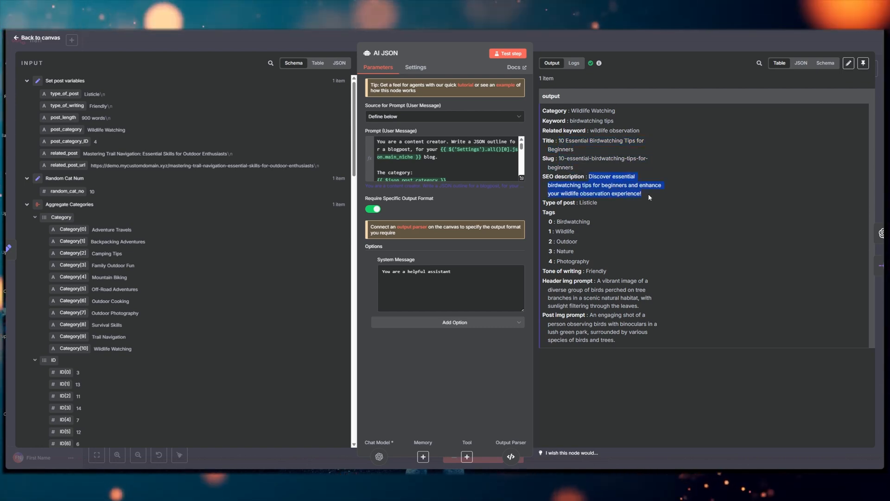
double_click(586, 202)
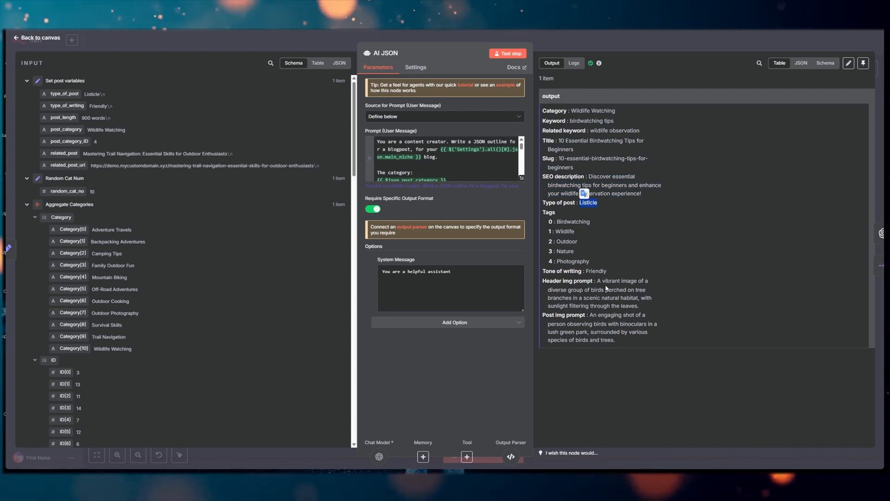
drag(640, 306, 597, 281)
click(617, 343)
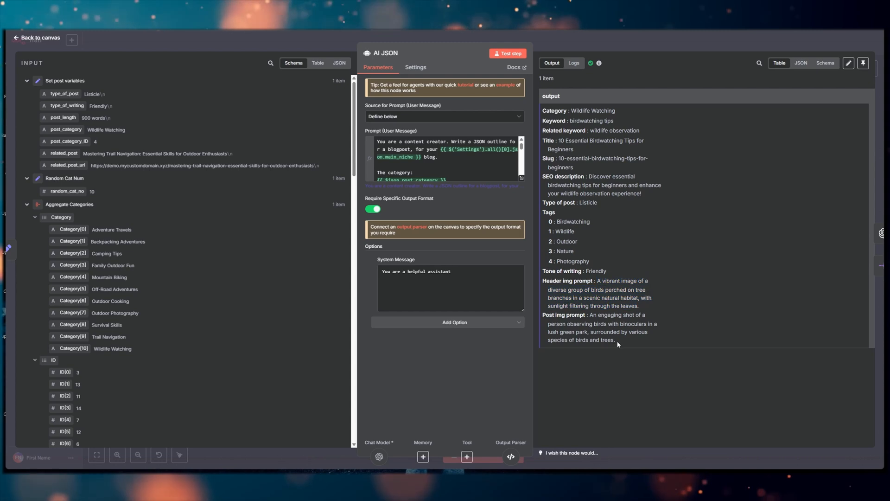
drag(596, 324, 590, 325)
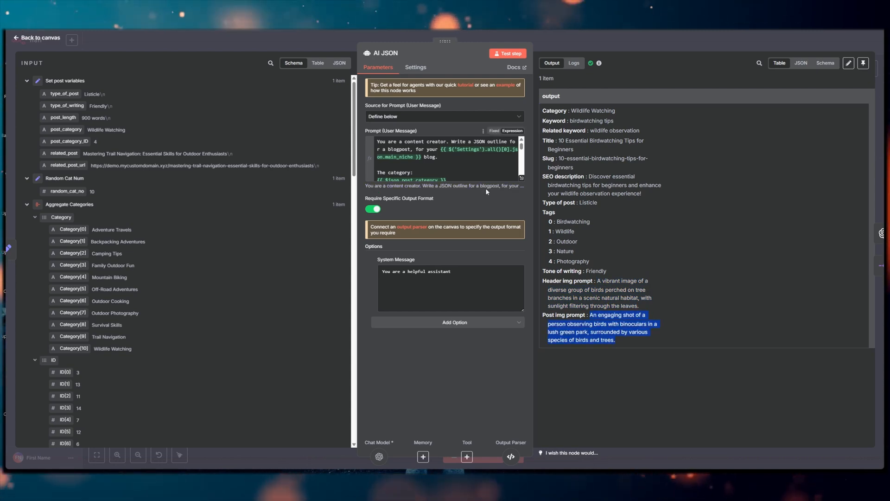
key(Escape)
- Inspect the JSON example in the Structured Output Parser and the configuration of the OpenAI Chat Model node
click(466, 401)
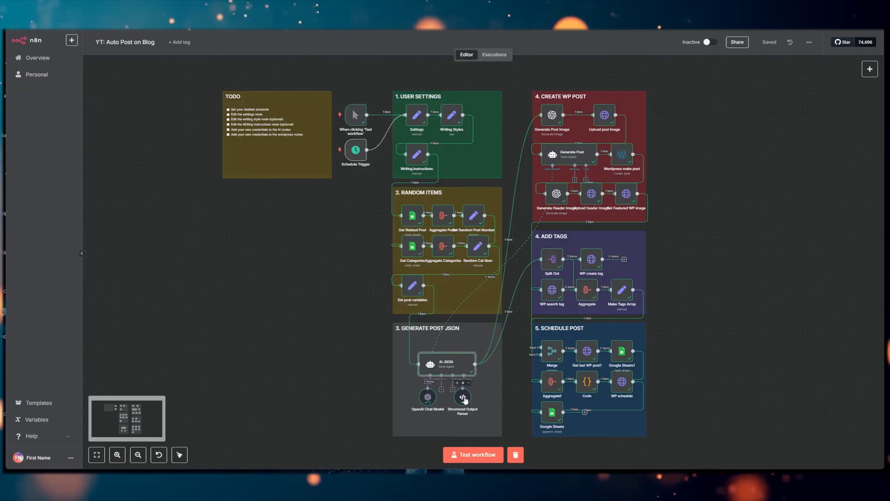
double_click(466, 398)
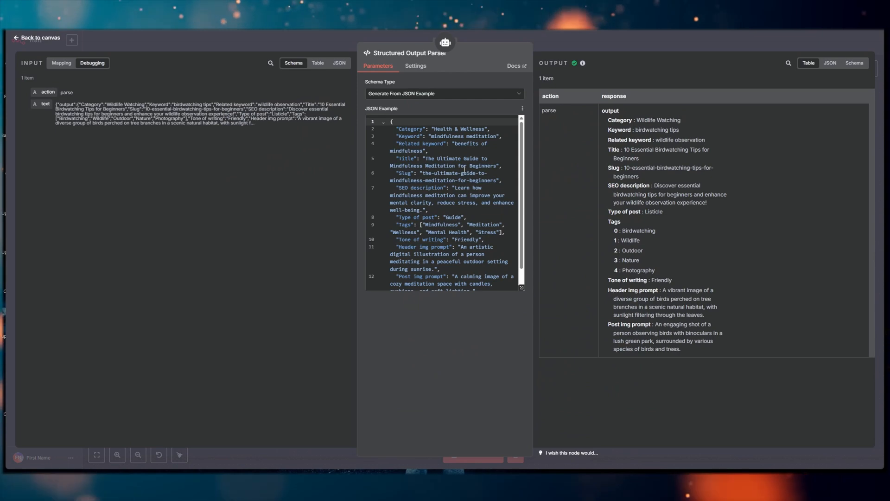
scroll(459, 168, down, 1)
scroll(459, 168, up, 1)
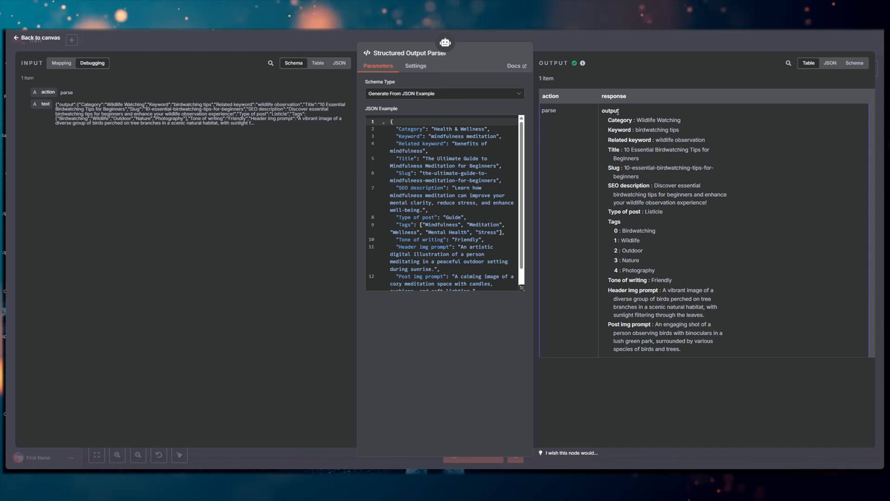
click(628, 43)
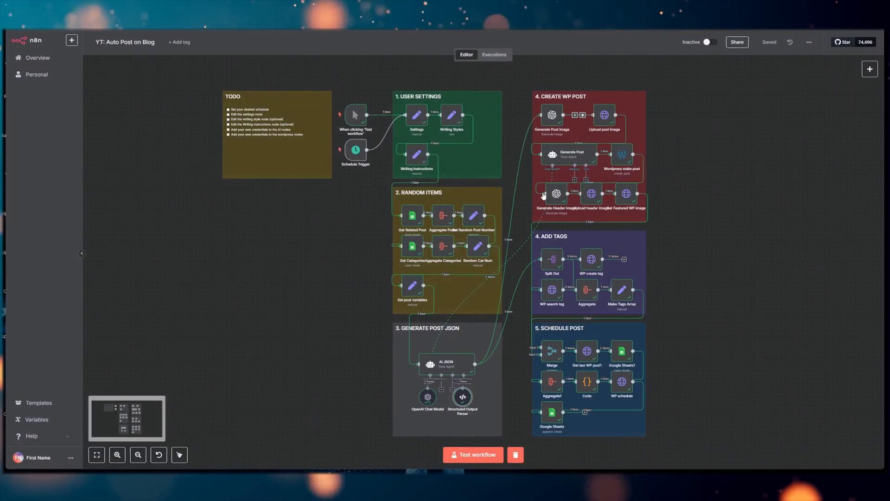
double_click(428, 397)
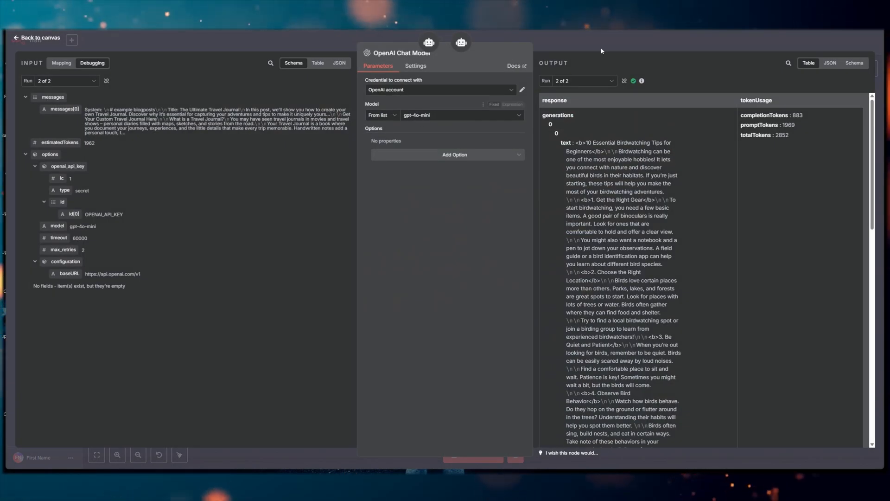
key(Escape)
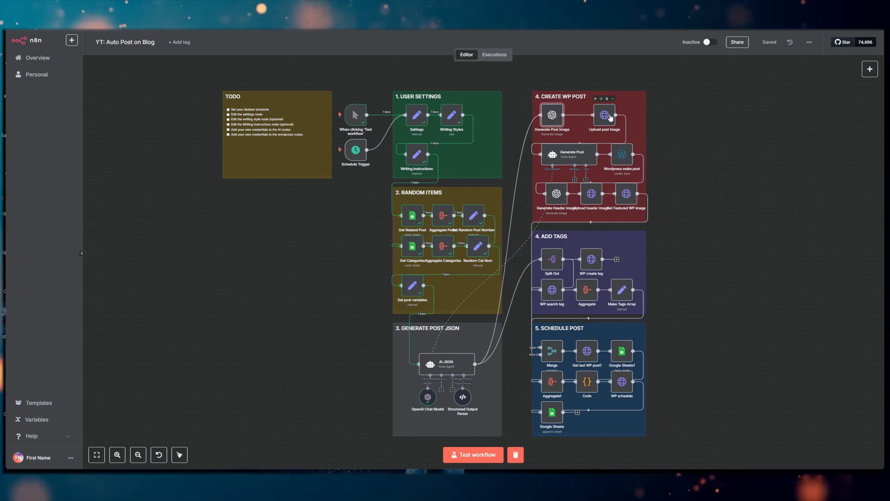
- Read the Generate Post node's full prompt in the expression editor, including the instruction to insert an image using HTML
double_click(573, 156)
click(521, 176)
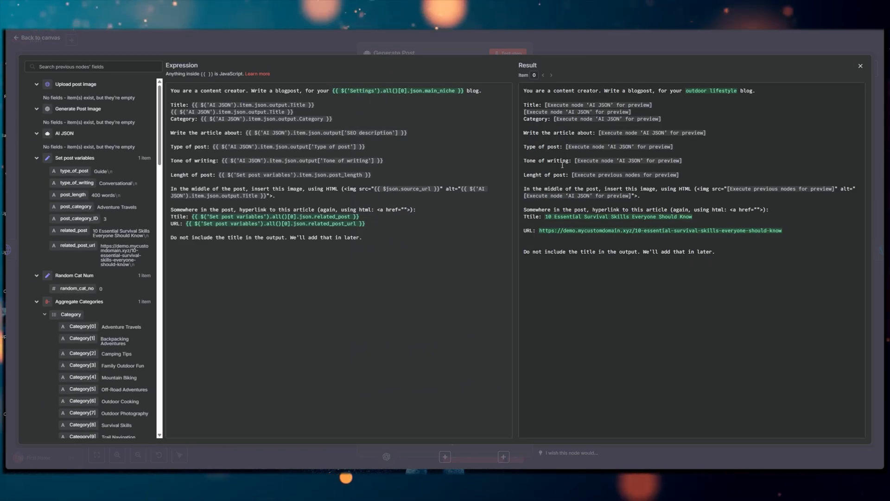
drag(526, 189, 693, 189)
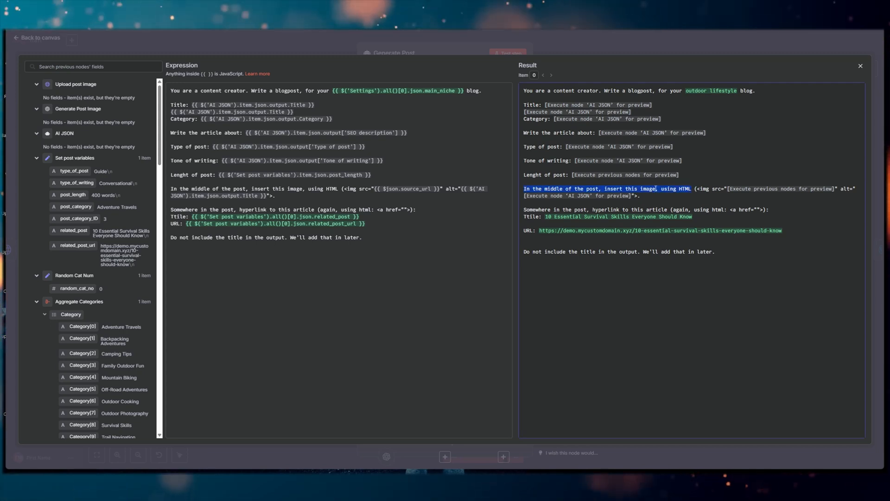
click(624, 52)
click(623, 38)
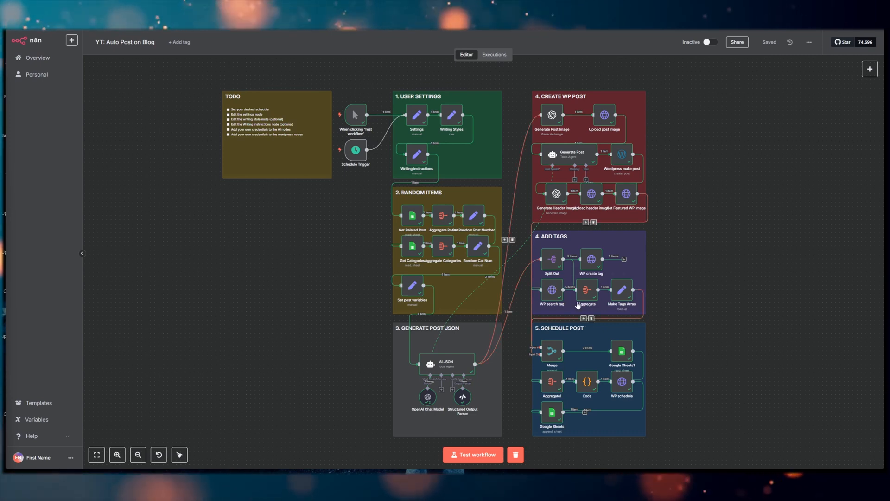
- Check the tags output by the Split Out node in the ADD TAGS section, and return to the canvas
double_click(548, 262)
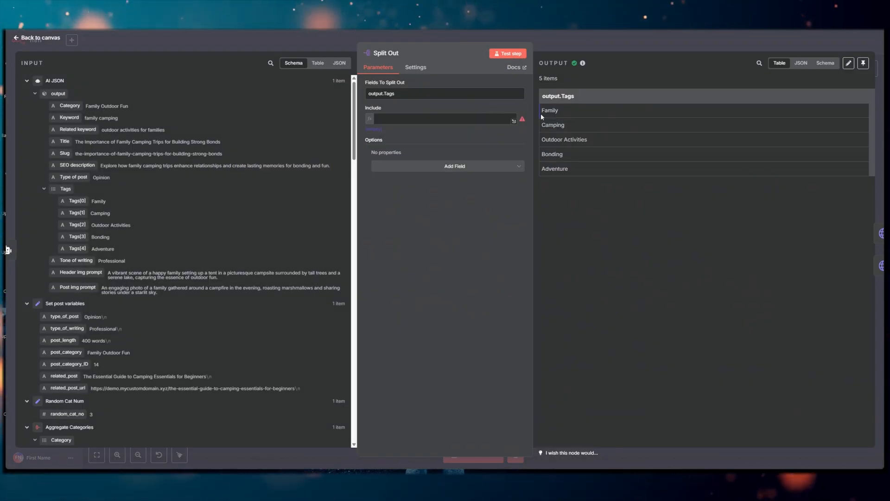
drag(544, 112, 569, 171)
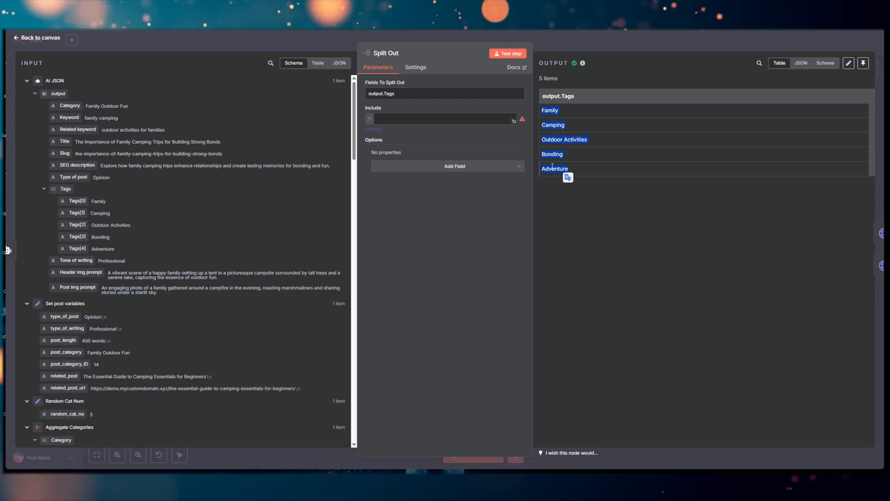
click(600, 45)
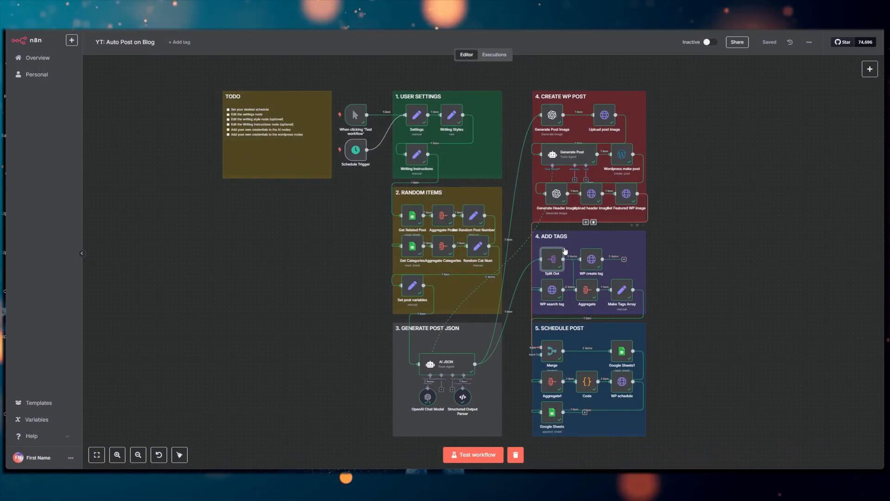
- Examine the WP create tag node's output rows and its error-handling settings, and return to the canvas
double_click(592, 260)
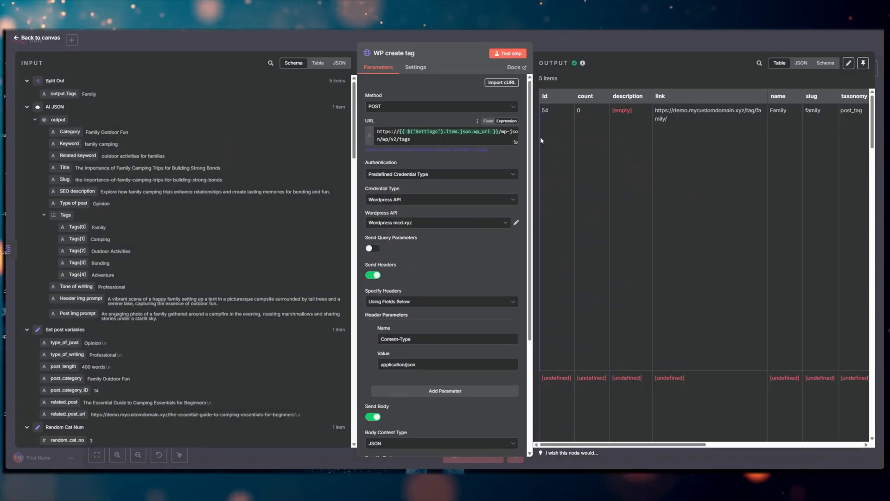
scroll(684, 272, down, 15)
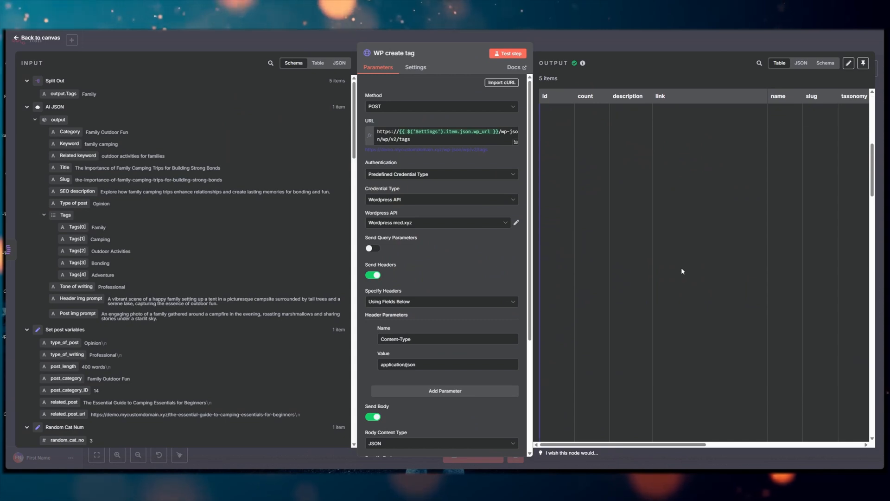
scroll(683, 271, down, 12)
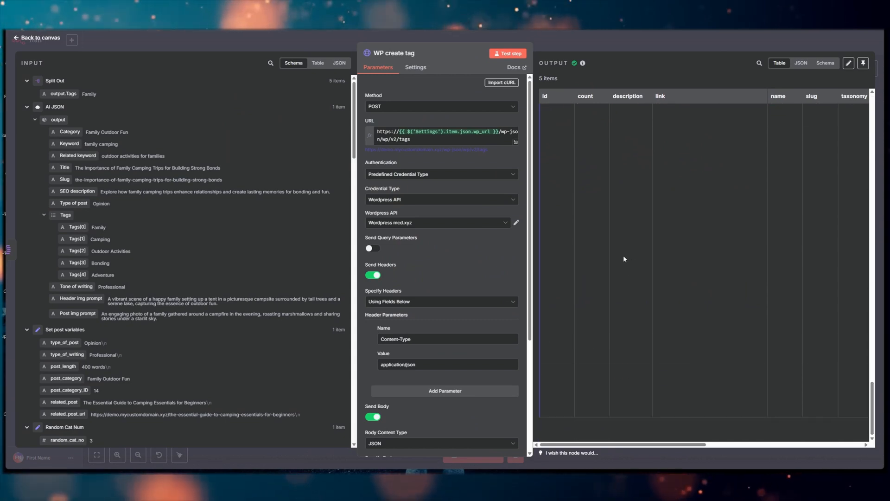
scroll(672, 174, up, 12)
scroll(633, 190, up, 5)
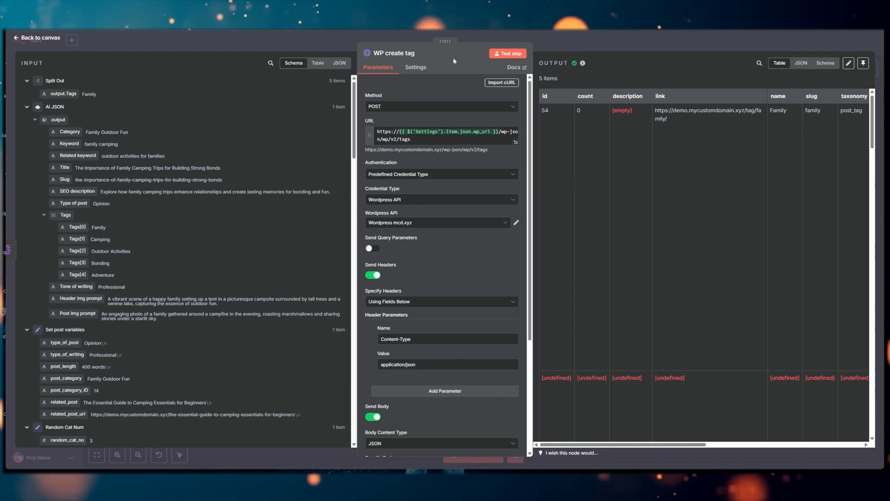
click(416, 67)
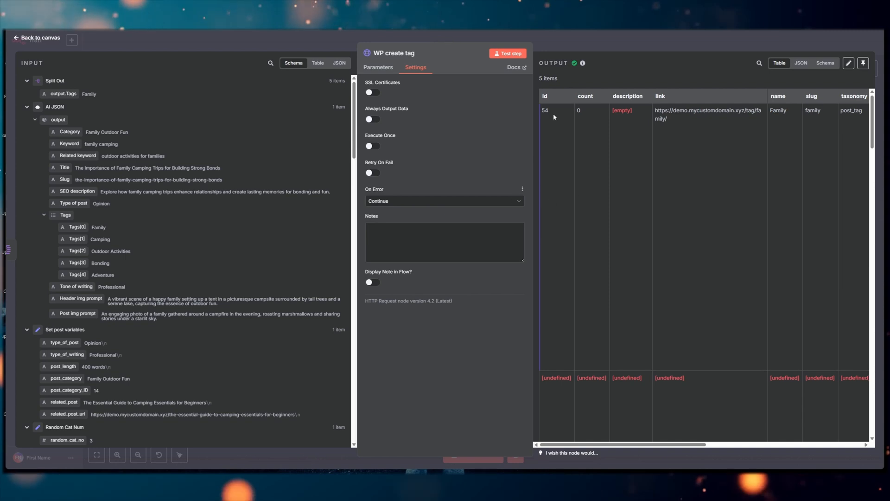
scroll(608, 210, down, 2)
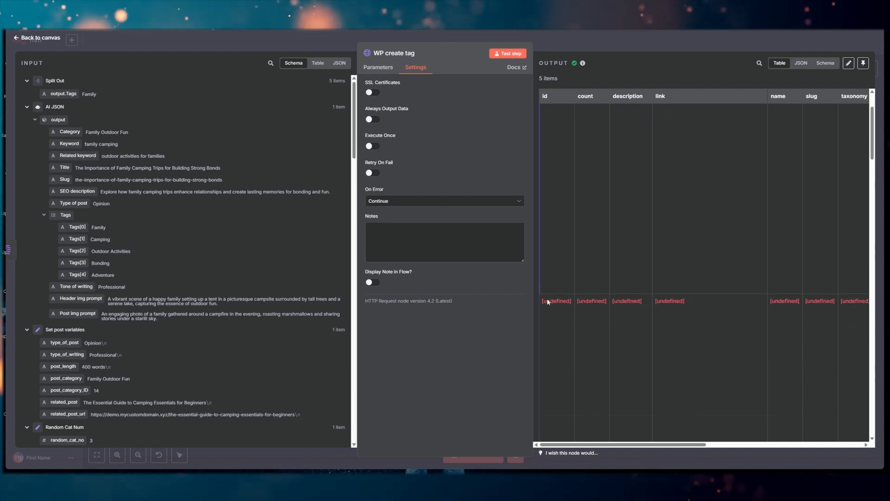
click(658, 45)
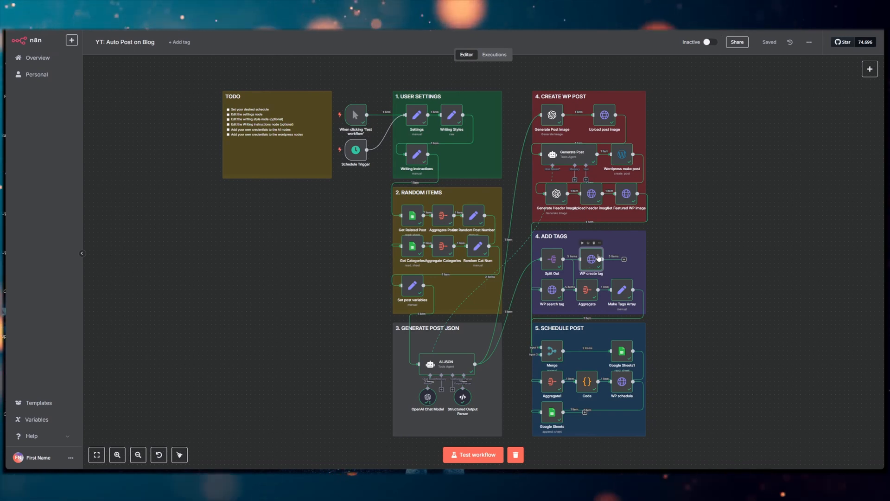
- Inspect the WP search tag, Aggregate and Make Tags Array nodes to see how the tag IDs are collected
double_click(553, 291)
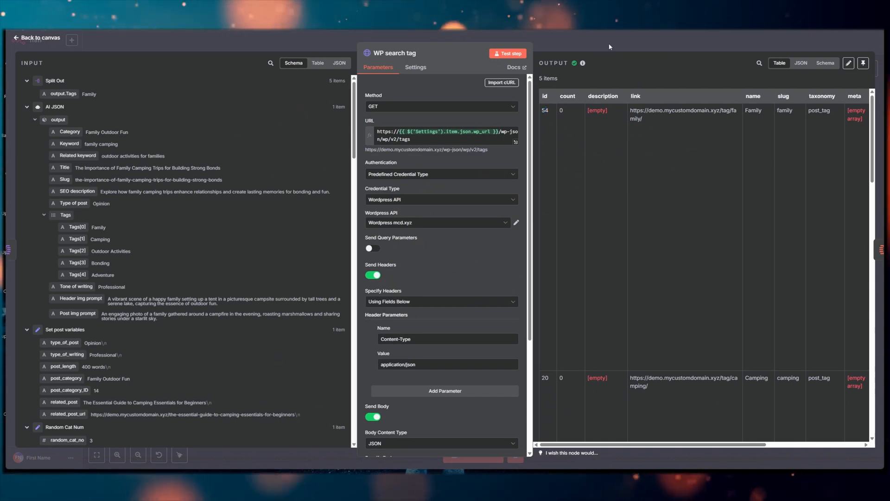
key(Escape)
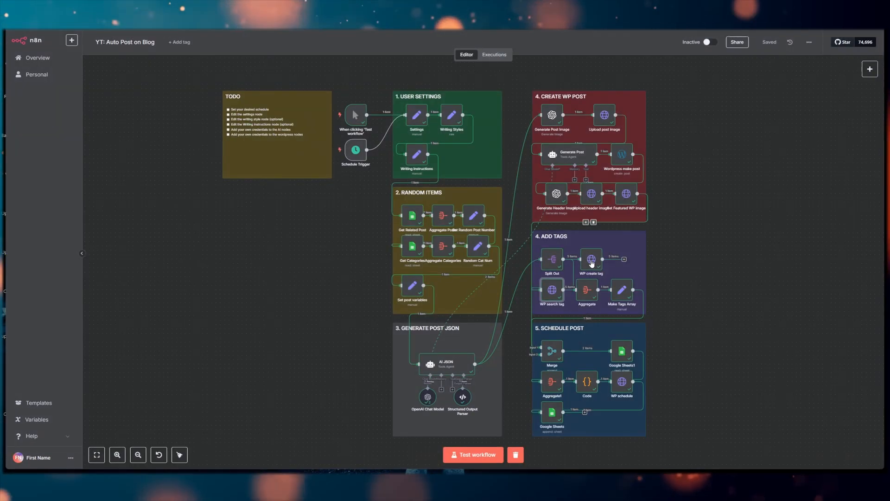
double_click(583, 293)
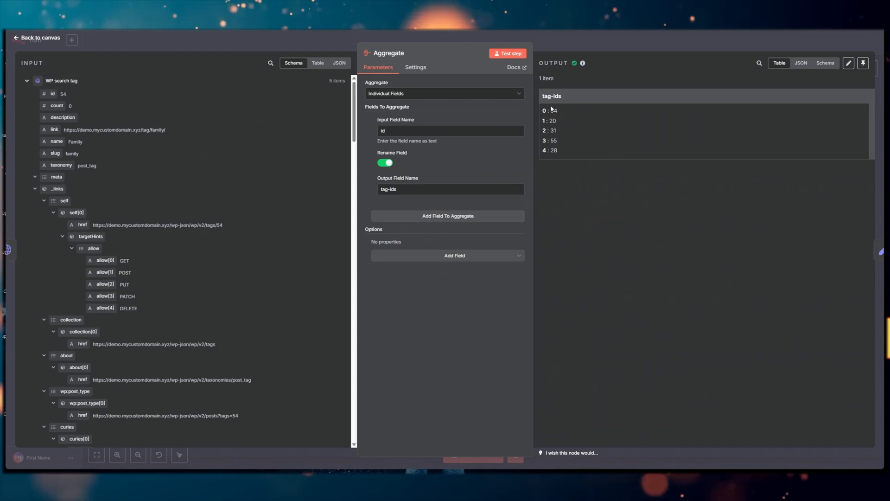
key(Escape)
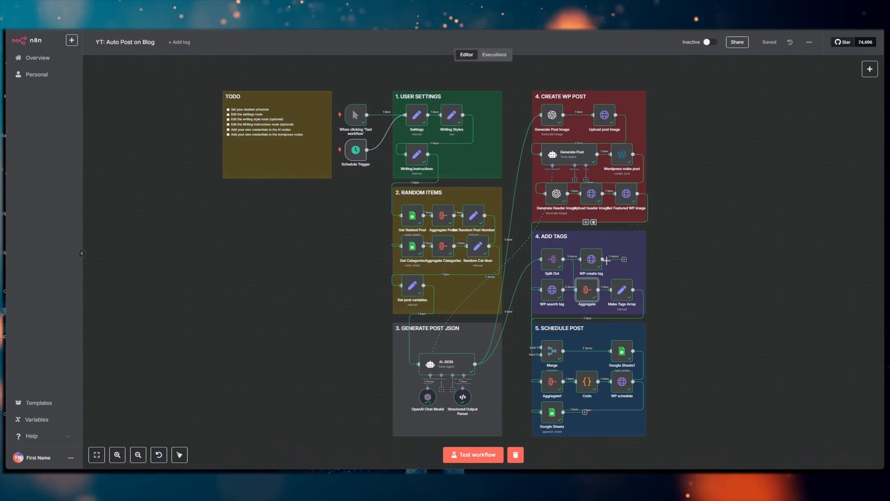
double_click(622, 291)
drag(583, 110, 552, 116)
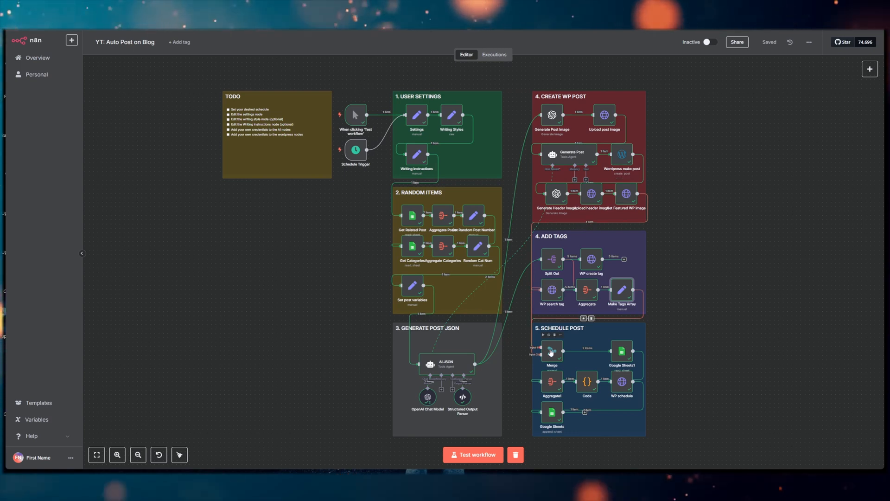
- Review the created-post rows output by the Google Sheets1 node in the SCHEDULE POST section, and return to the canvas
click(624, 354)
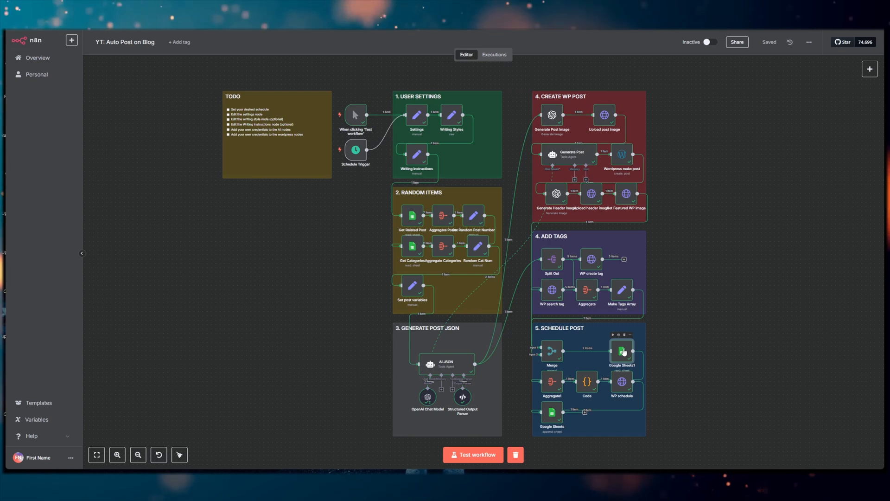
double_click(624, 353)
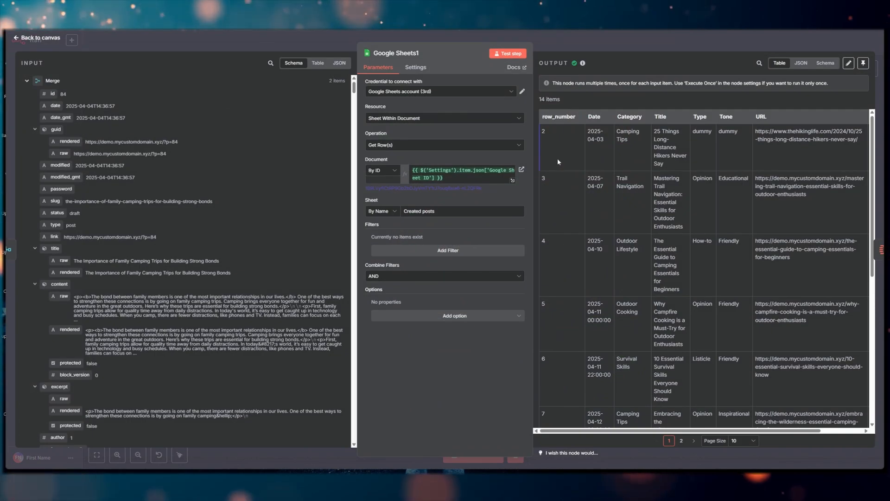
scroll(567, 165, down, 5)
click(663, 46)
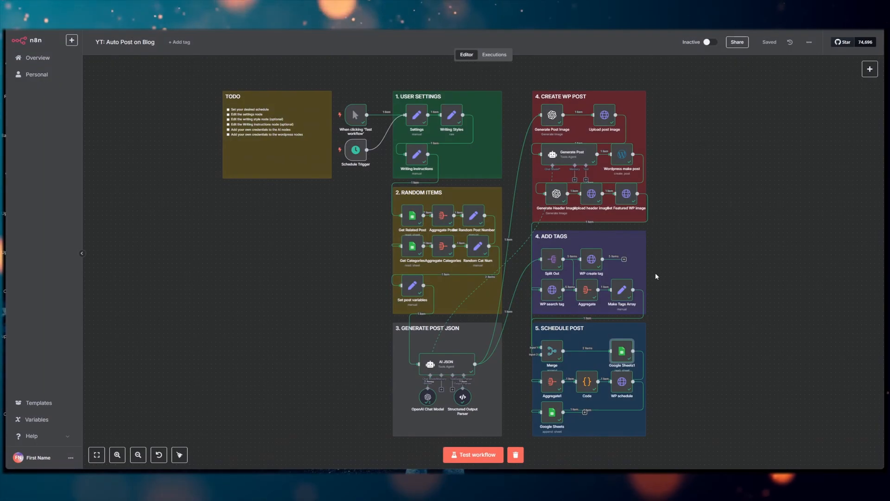
- Examine the list of post dates collected by the Aggregate1 node, and return to the canvas
double_click(552, 382)
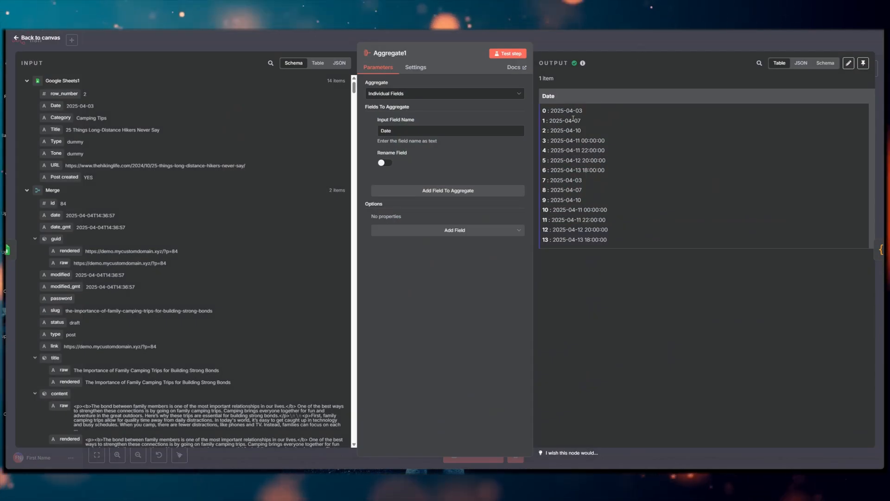
drag(550, 111, 622, 240)
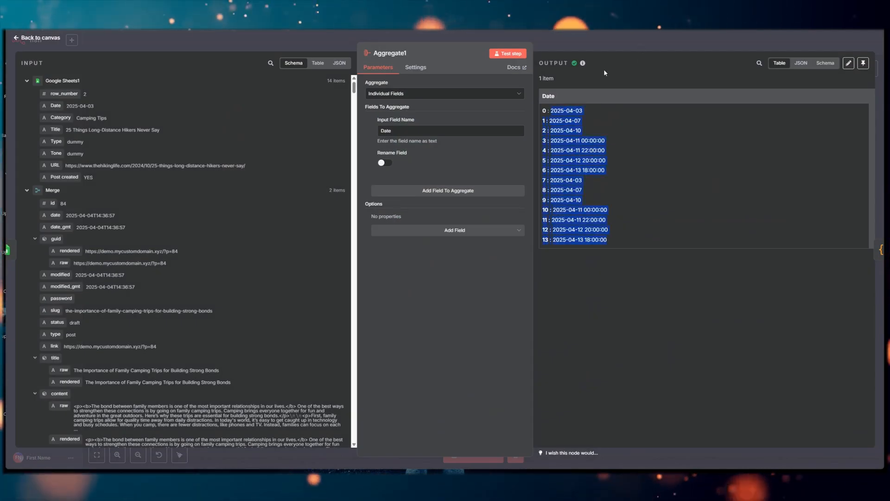
key(Escape)
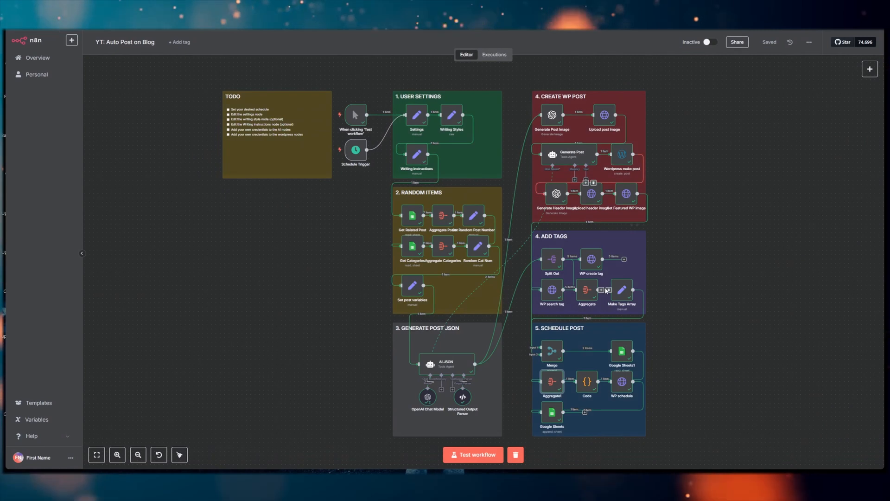
- Check how the Code node calculates newDate using the hours_between_posts value in the Settings node, and return to the canvas
double_click(587, 382)
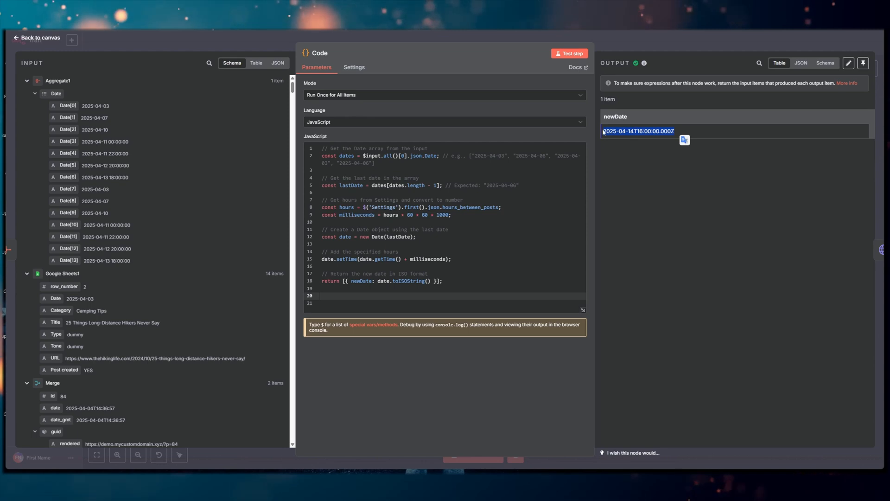
key(Escape)
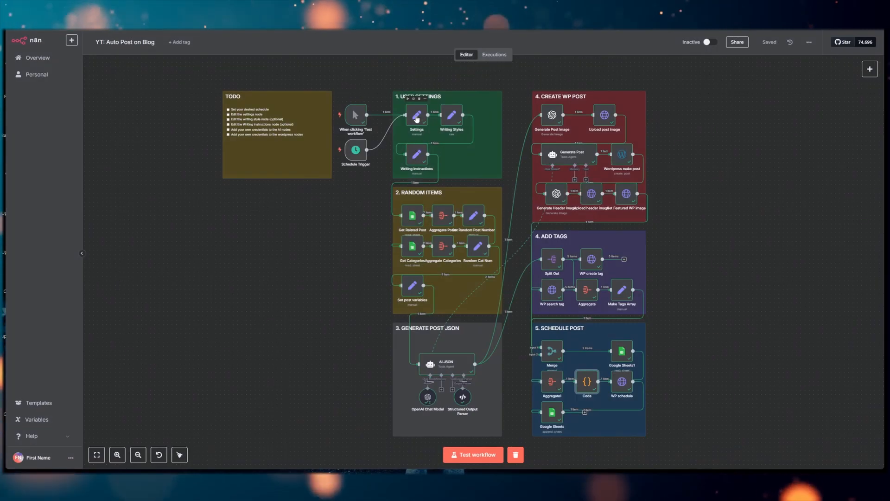
double_click(416, 119)
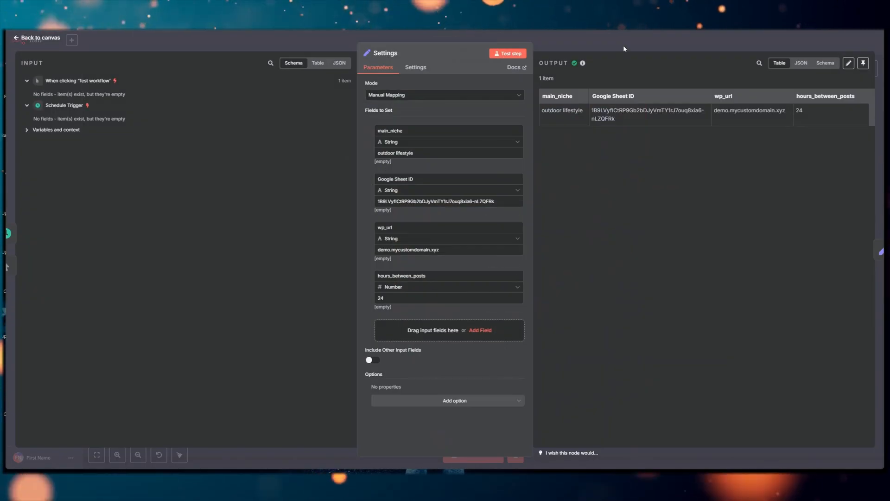
key(Escape)
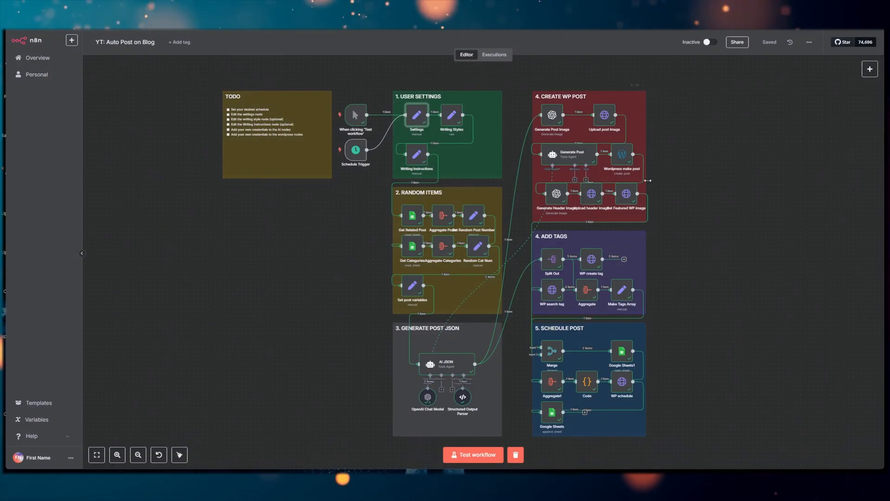
double_click(587, 388)
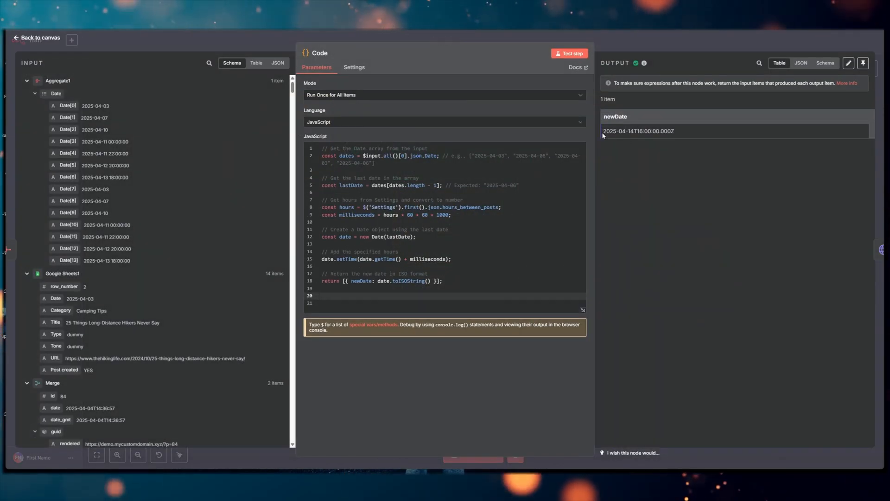
key(Escape)
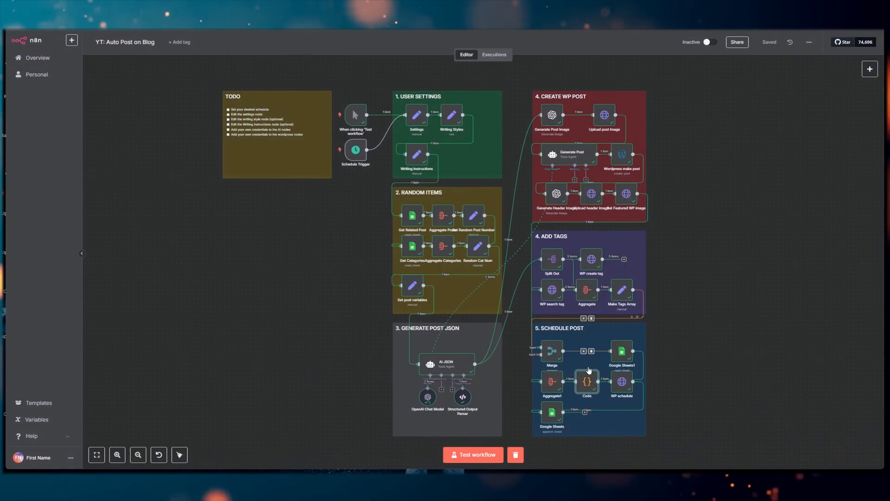
- Inspect the WP schedule node's JSON body, highlighting the newDate expression in its date field, and return to the canvas
double_click(622, 385)
scroll(466, 263, down, 5)
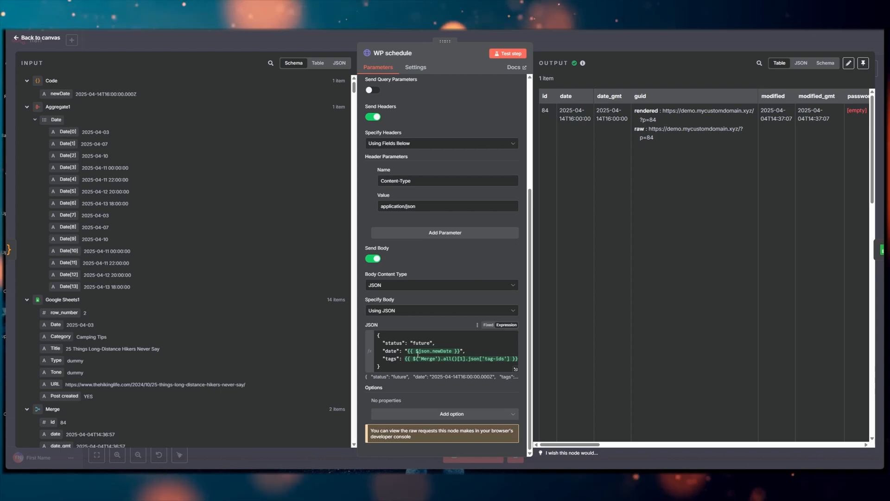
drag(407, 351, 459, 351)
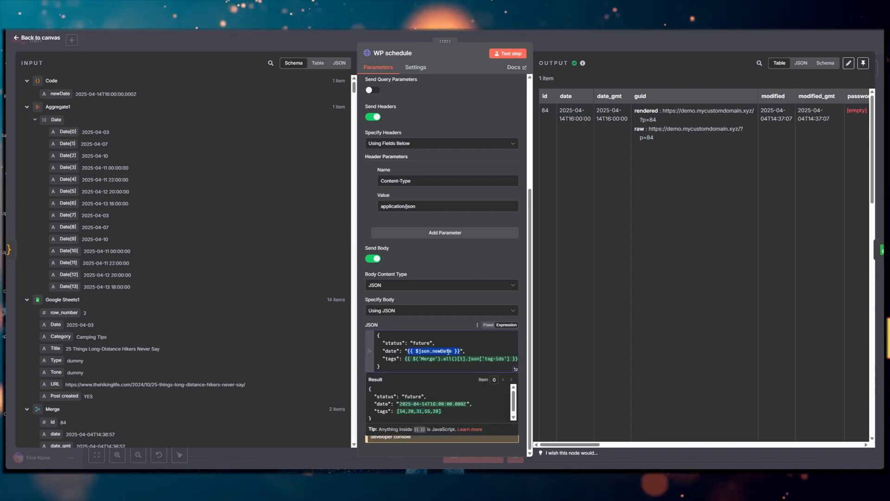
click(663, 45)
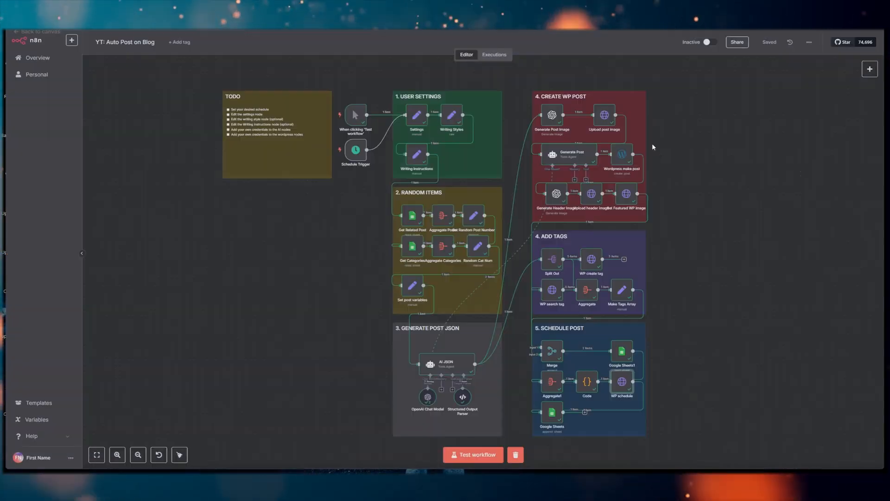
- Open the final Google Sheets node, switch to the Created posts sheet in Google Sheets and select the newest post's row
double_click(552, 411)
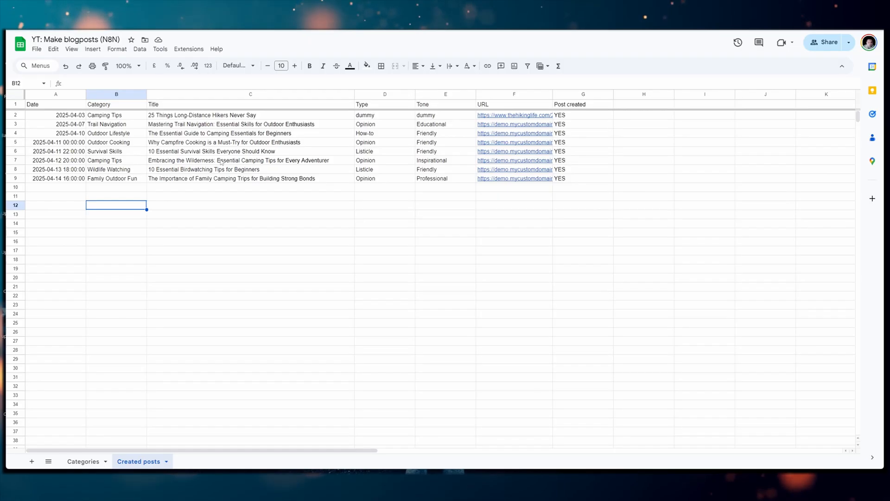
click(168, 203)
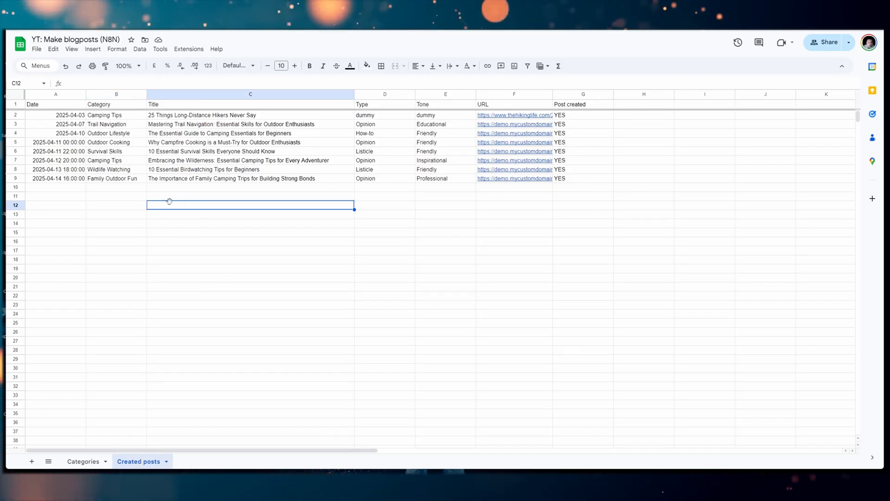
click(15, 178)
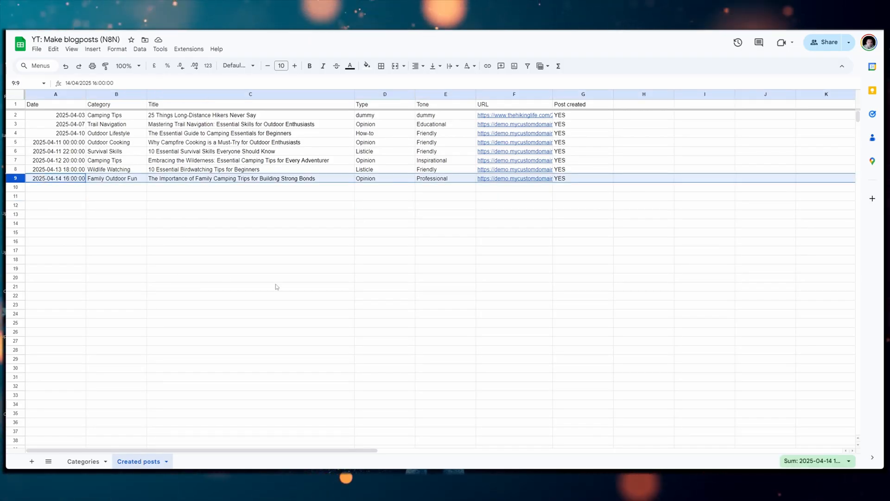